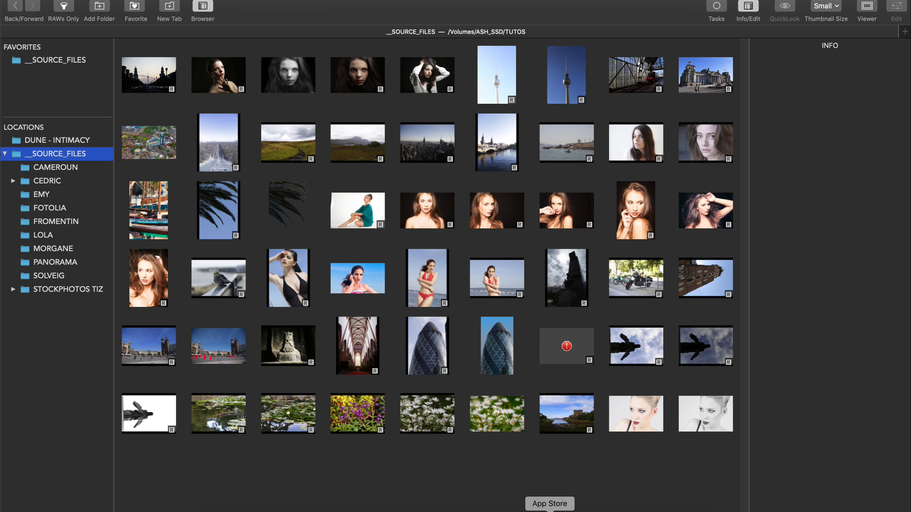
View the RAW Power page in the App Store, minimize it and return to the photo browser
left_click(550, 508)
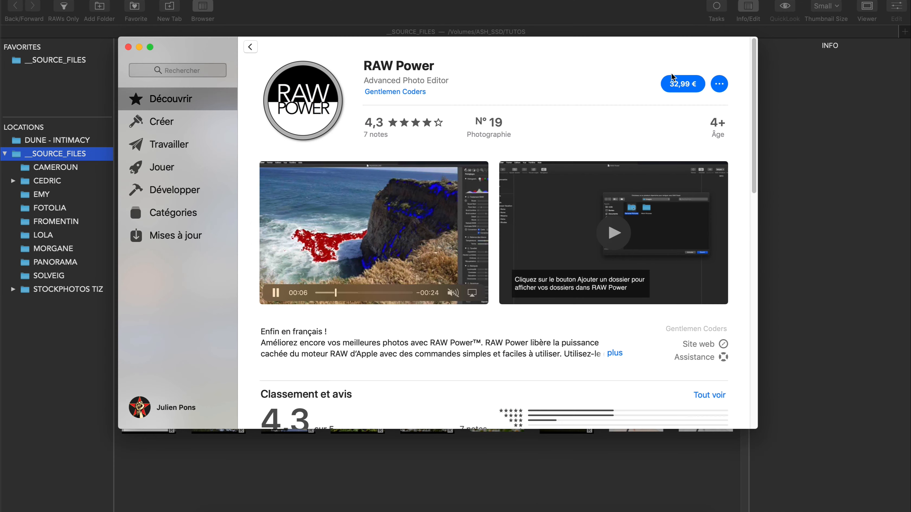
left_click(139, 46)
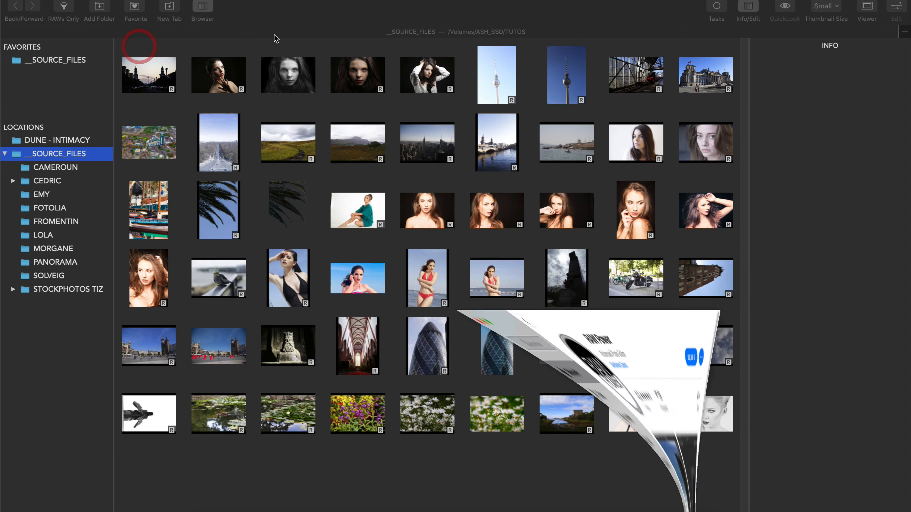
left_click(334, 11)
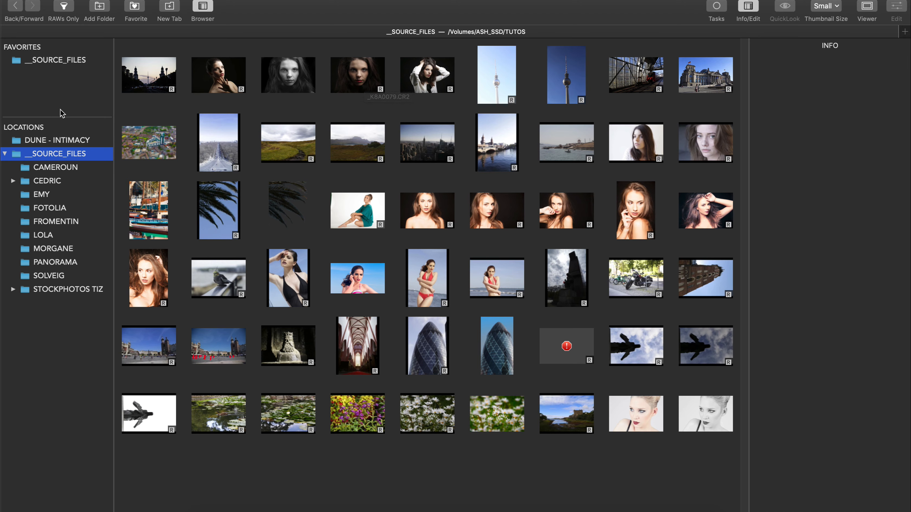
Check the folder options of the locations list, and collapse and re-expand the __SOURCE_FILES folder
right_click(63, 318)
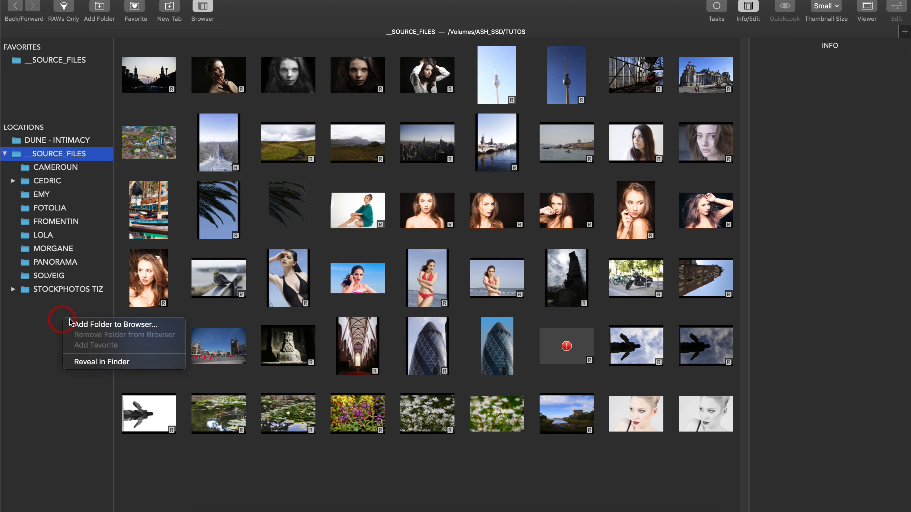
left_click(38, 321)
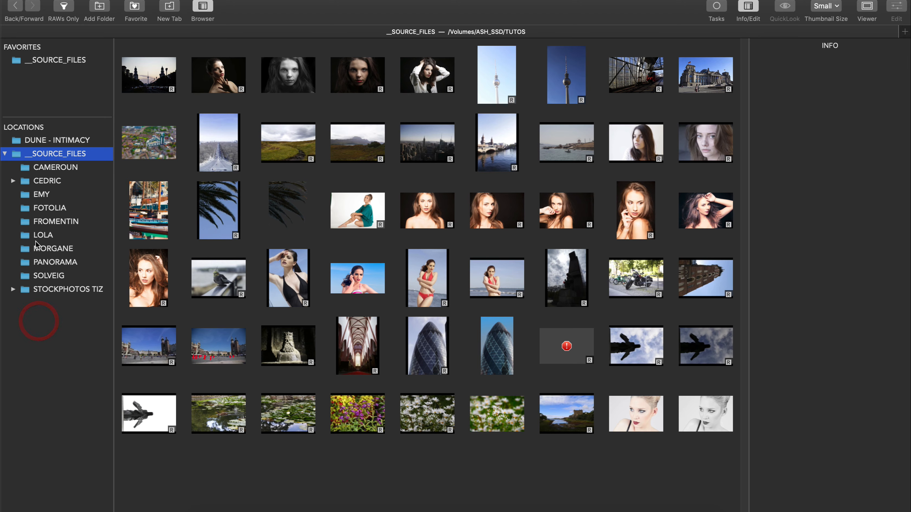
left_click(6, 154)
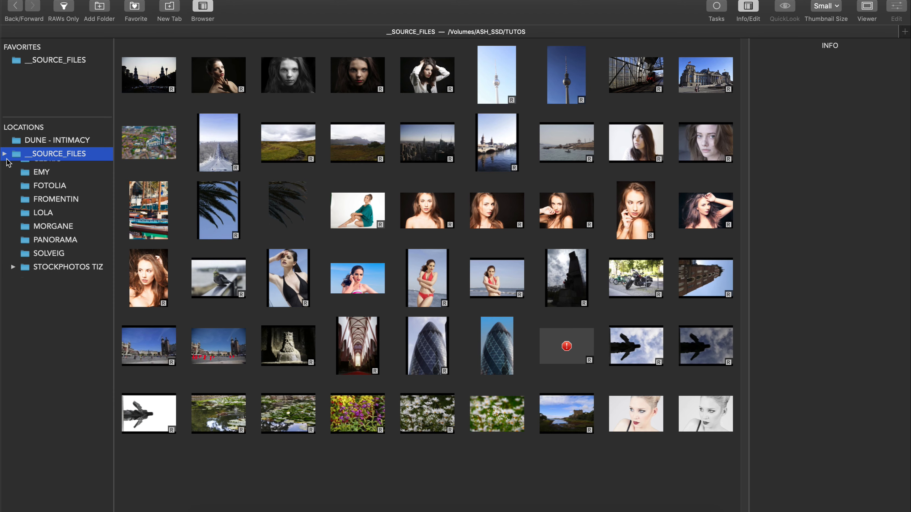
left_click(6, 155)
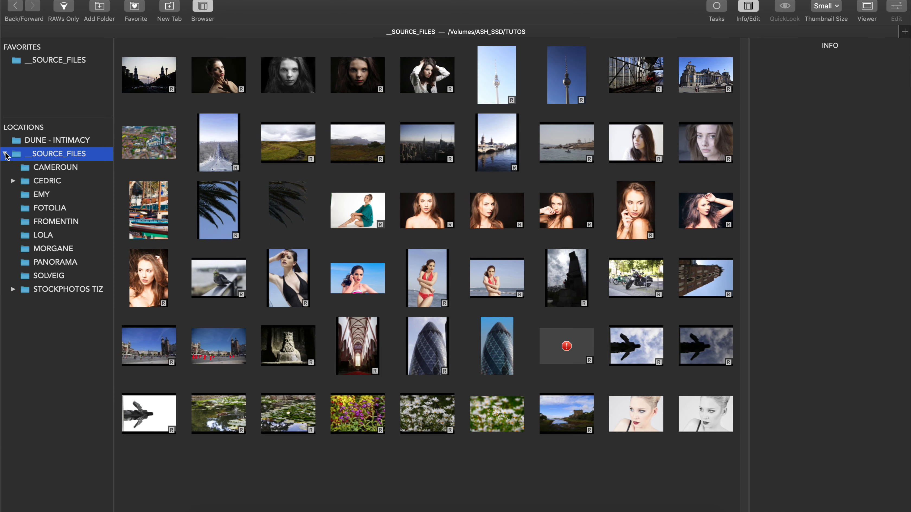
left_click(5, 154)
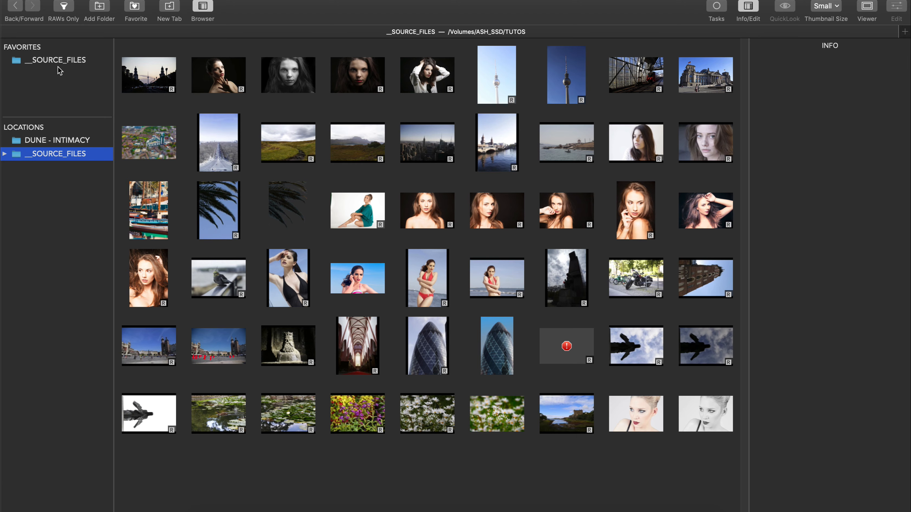
left_click(5, 154)
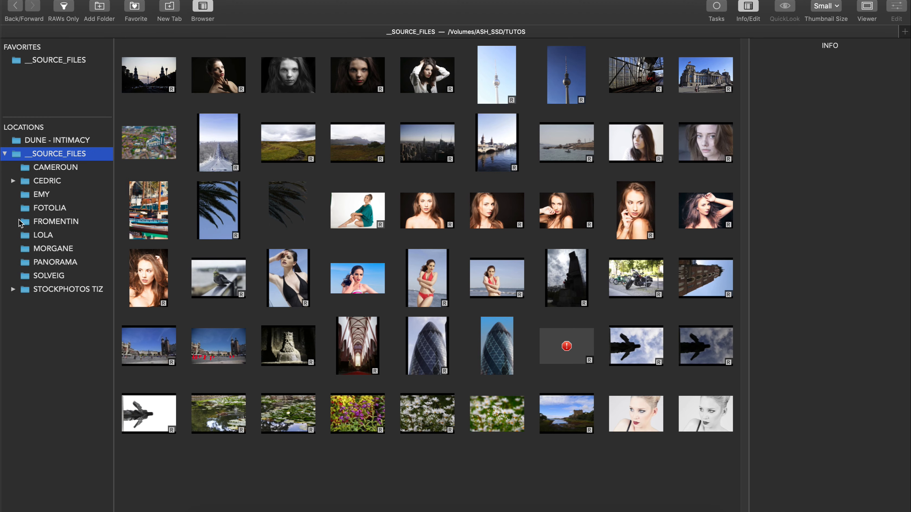
View the photos in the PANORAMA folder and return to __SOURCE_FILES, briefly hiding the folder browser
left_click(54, 261)
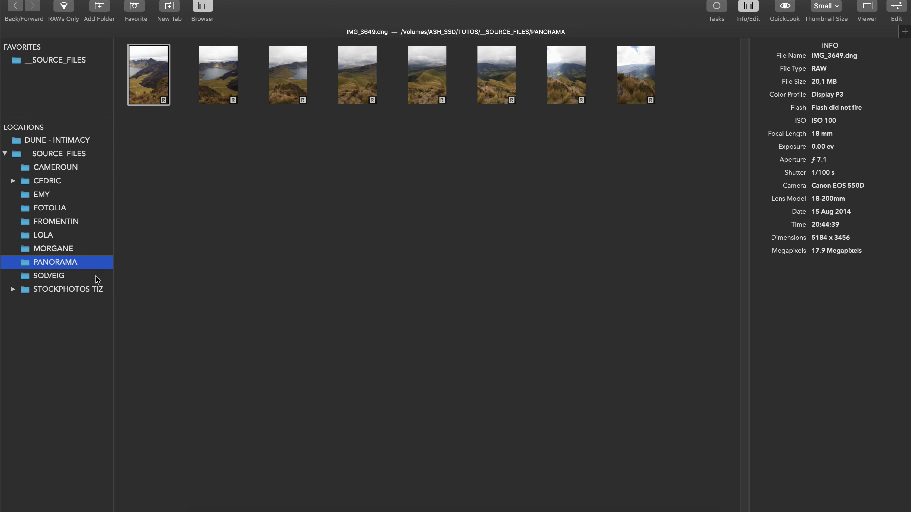
left_click(89, 153)
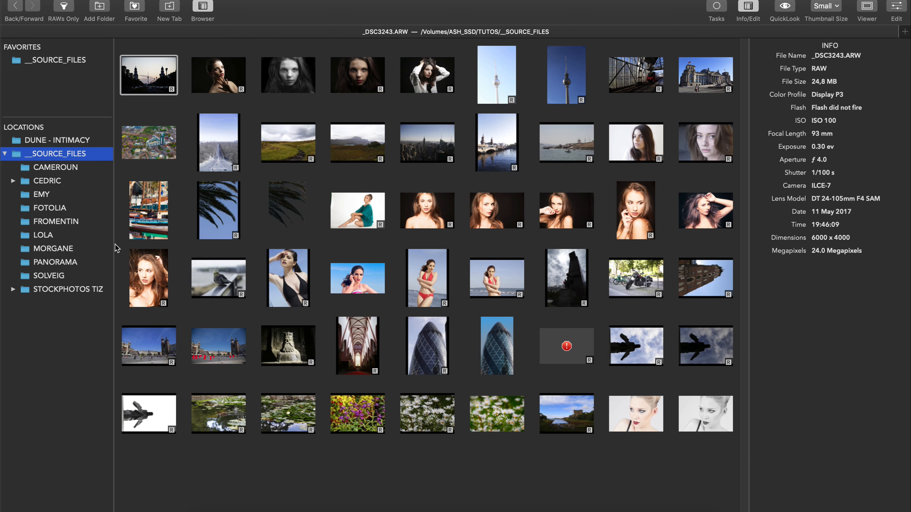
left_click(203, 6)
left_click(203, 6)
Preview the Reichstag photo _MG_0159.CR2 with QuickLook, close the preview and deselect the photo
left_click(698, 75)
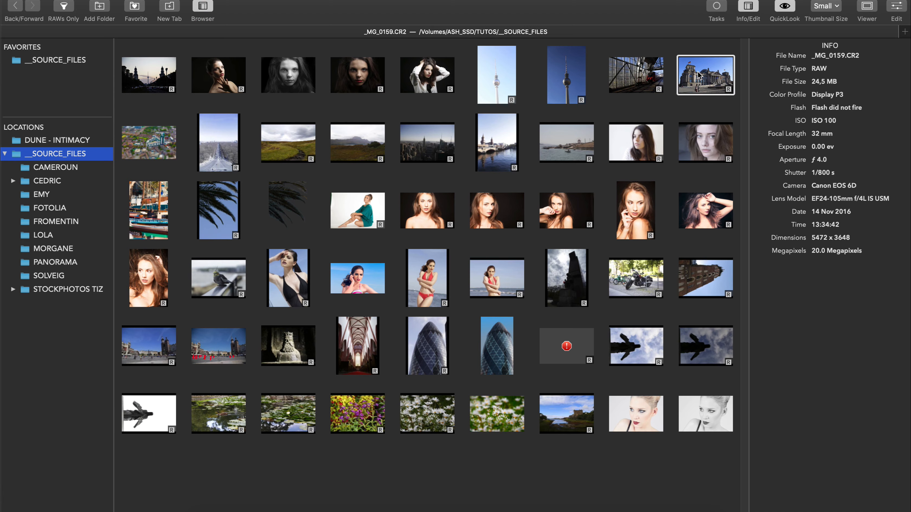
key("space")
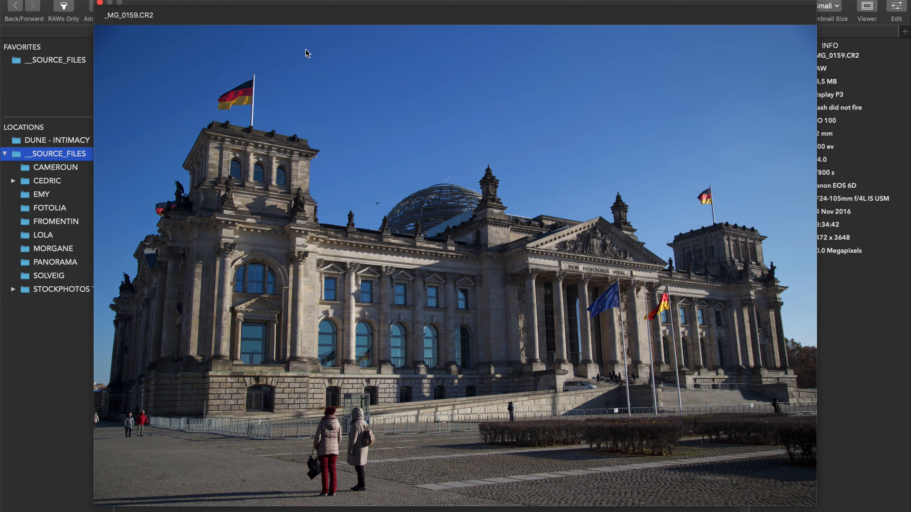
left_click(99, 3)
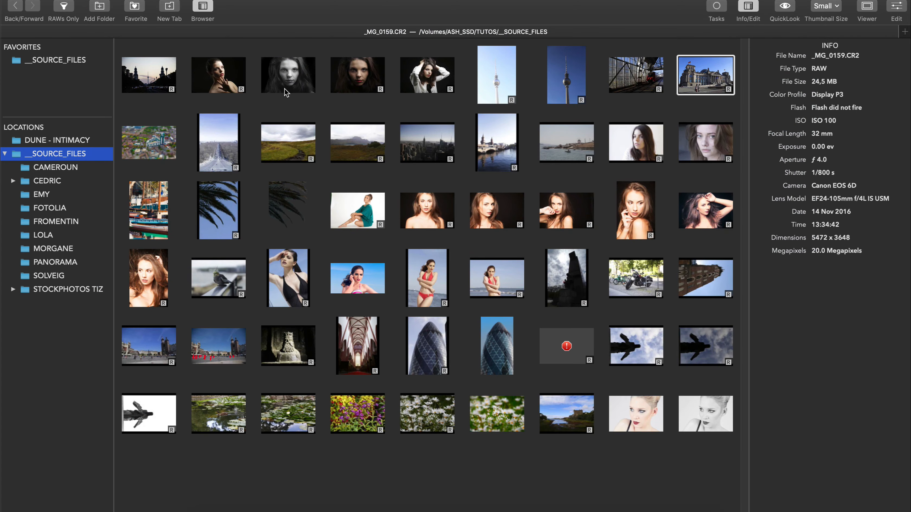
left_click(292, 110)
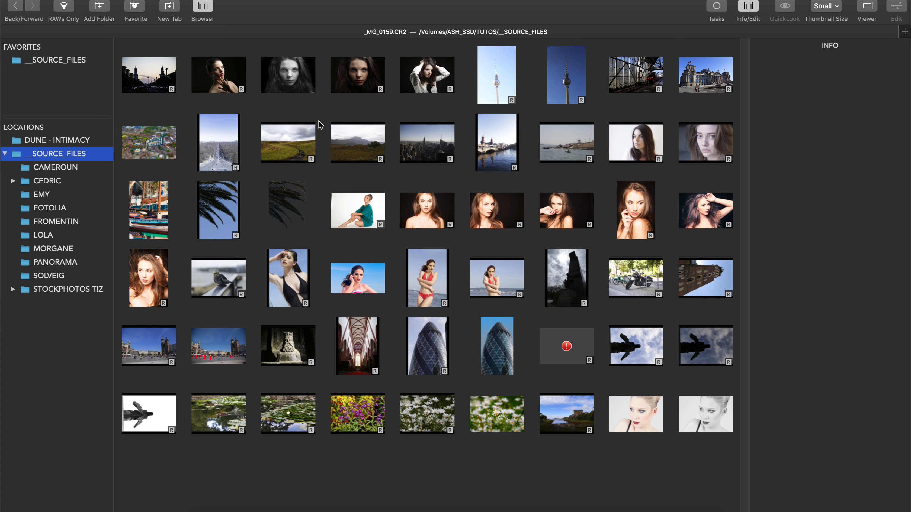
Try the Large thumbnail size in the photo grid and return it to Small
left_click(833, 6)
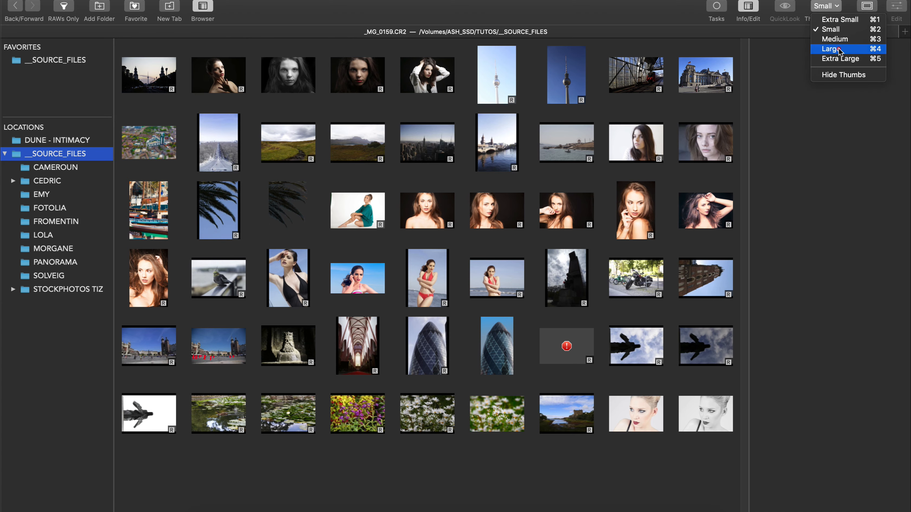
left_click(839, 52)
left_click(825, 6)
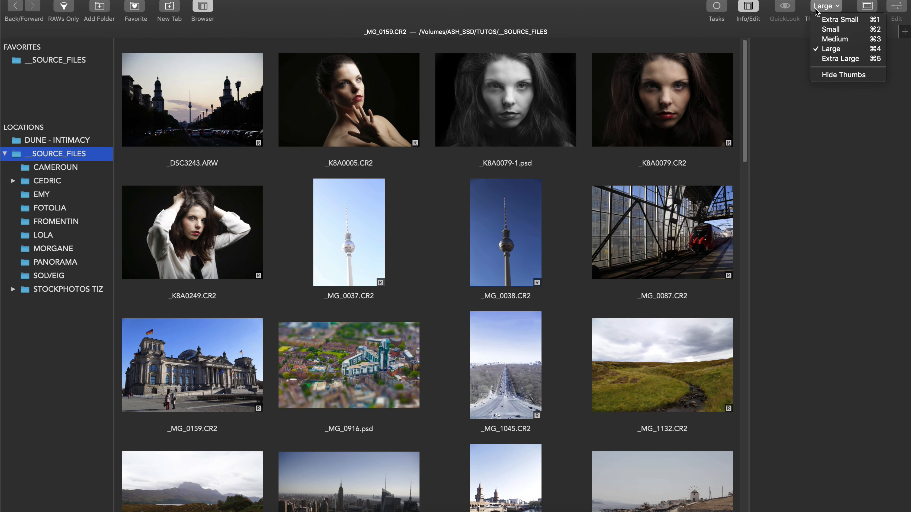
left_click(831, 29)
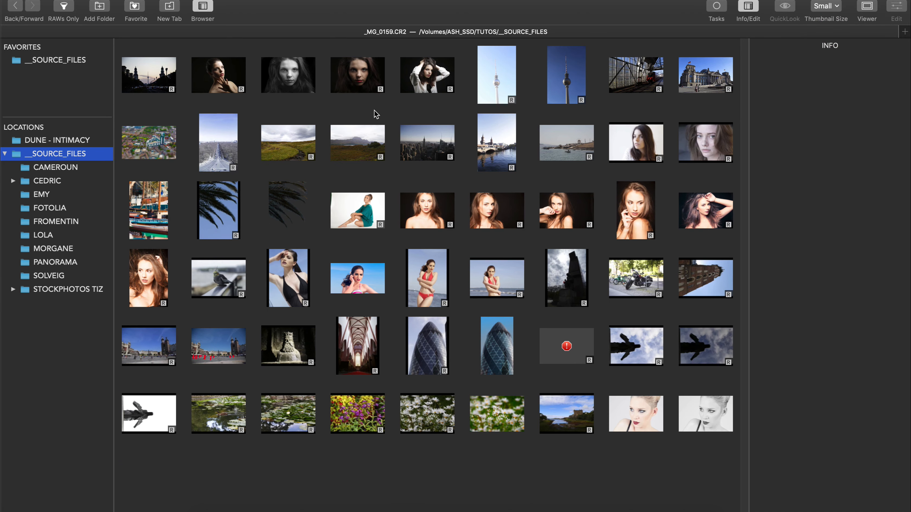
View _DSC3243.ARW in the large viewer, browse the filmstrip below it, and return to the thumbnail grid
double_click(142, 81)
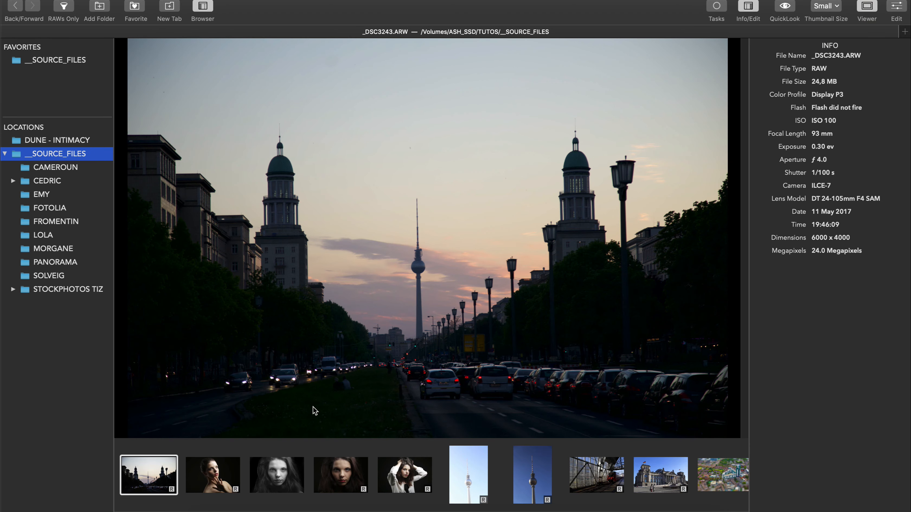
scroll(200, 498, "right", 10)
scroll(168, 502, "left", 10)
left_click(868, 6)
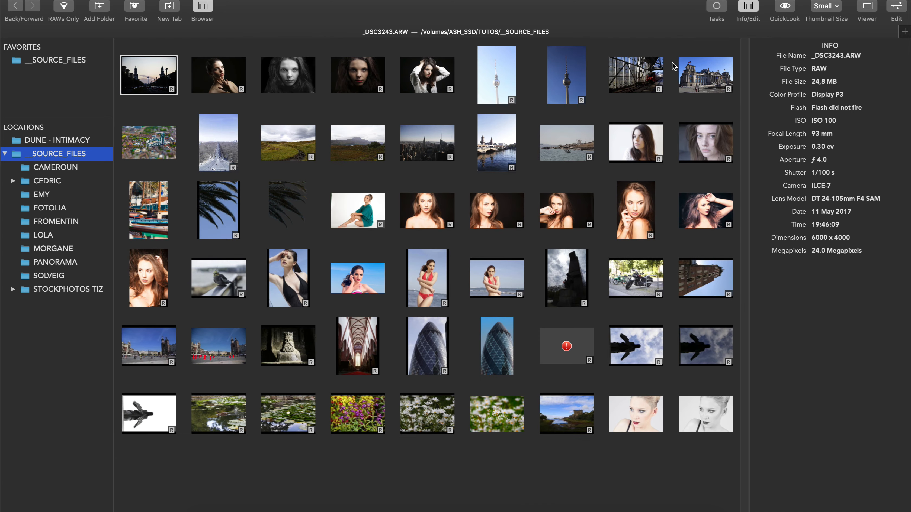
Open and close the QuickLook preview of _MG_0159.CR2 twice to view the photo enlarged
left_click(712, 82)
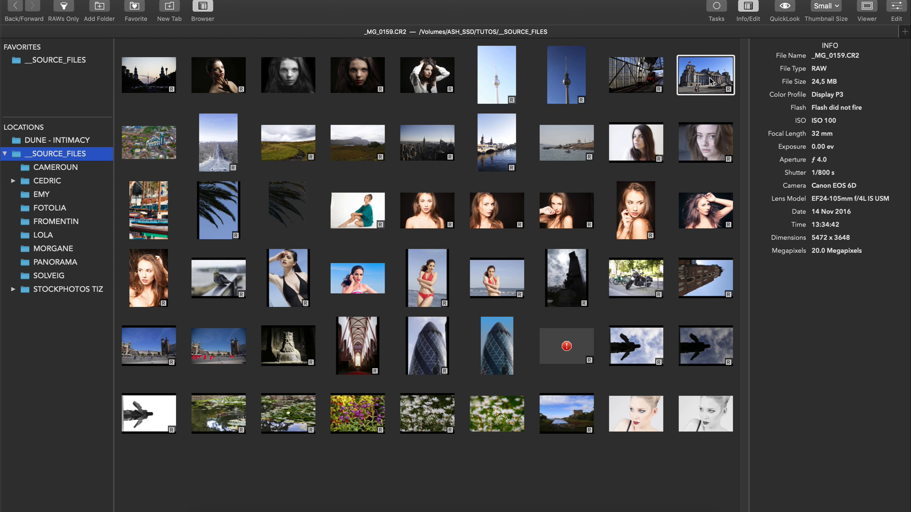
key("space")
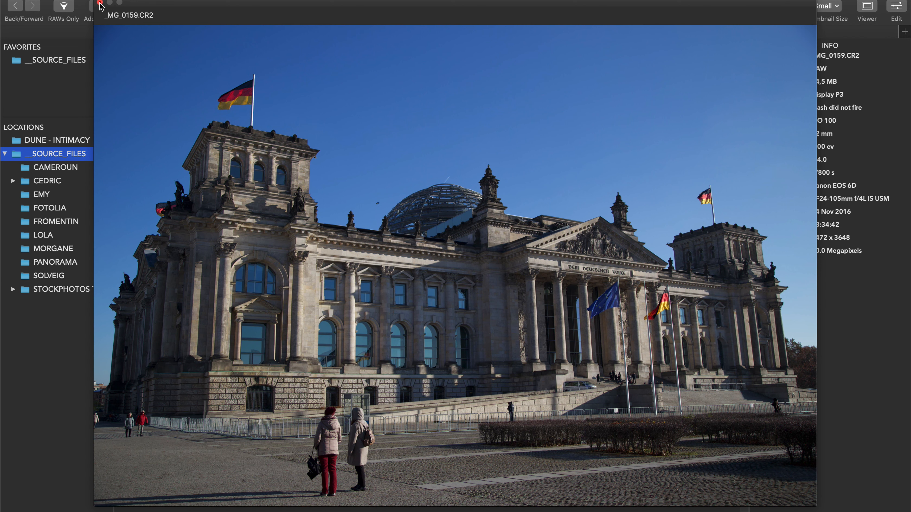
left_click(100, 3)
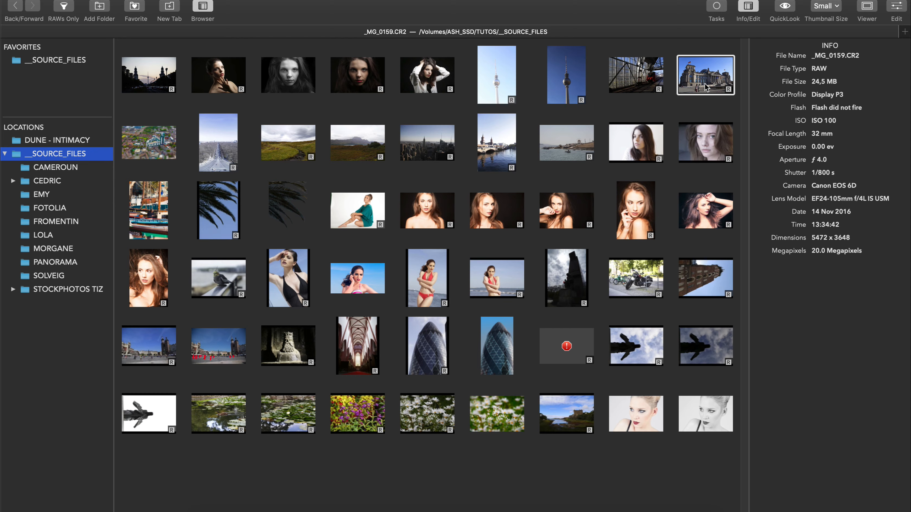
key("space")
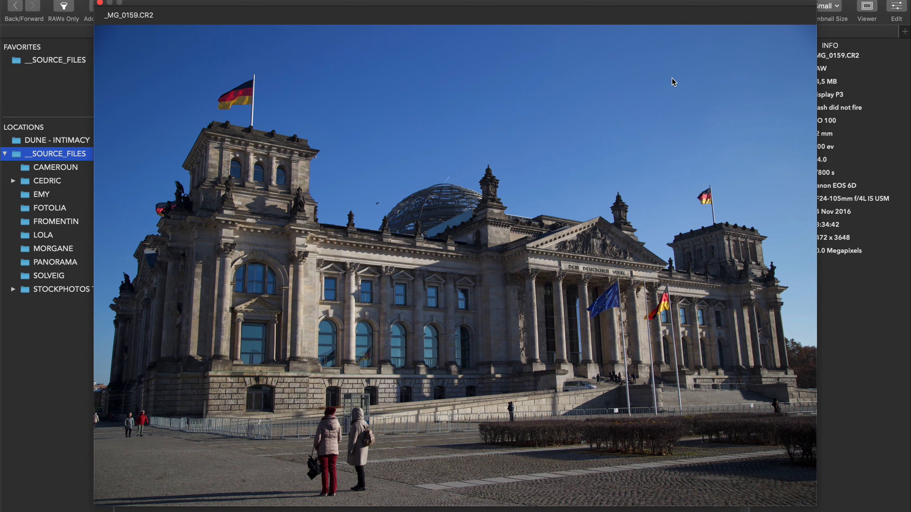
left_click(100, 2)
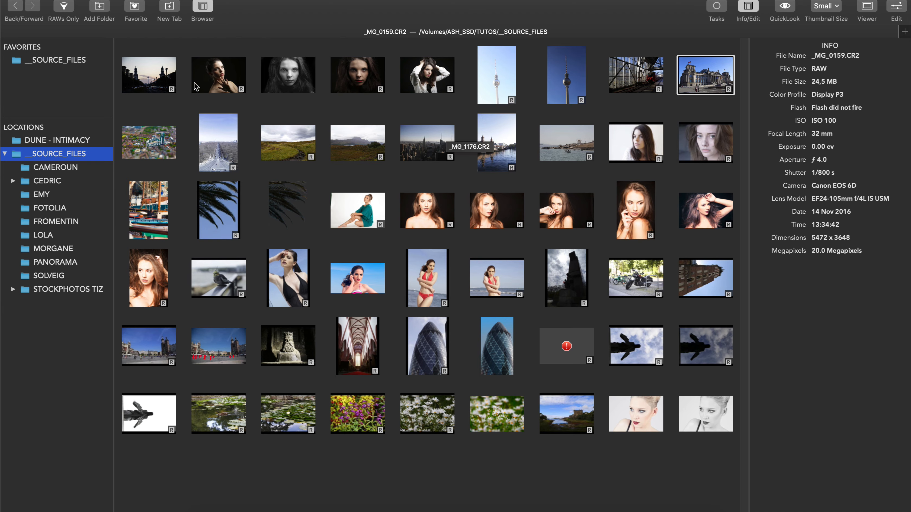
Show the sunset street photo _DSC3243.ARW in the viewer and enter edit mode for it
left_click(146, 76)
left_click(863, 8)
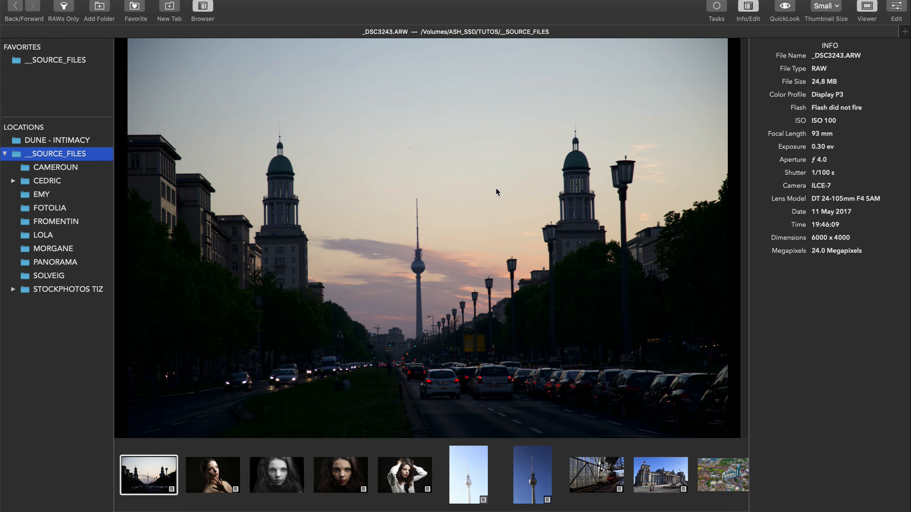
left_click(161, 0)
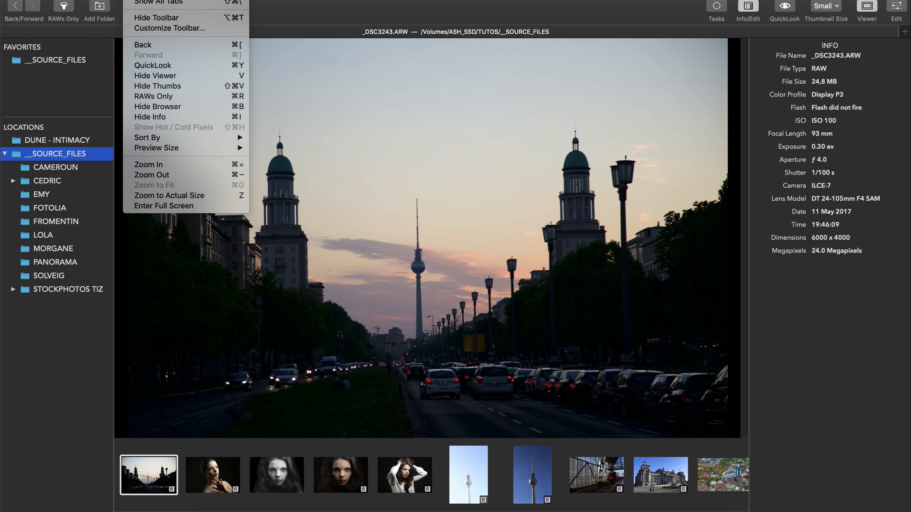
left_click(134, 0)
left_click(895, 6)
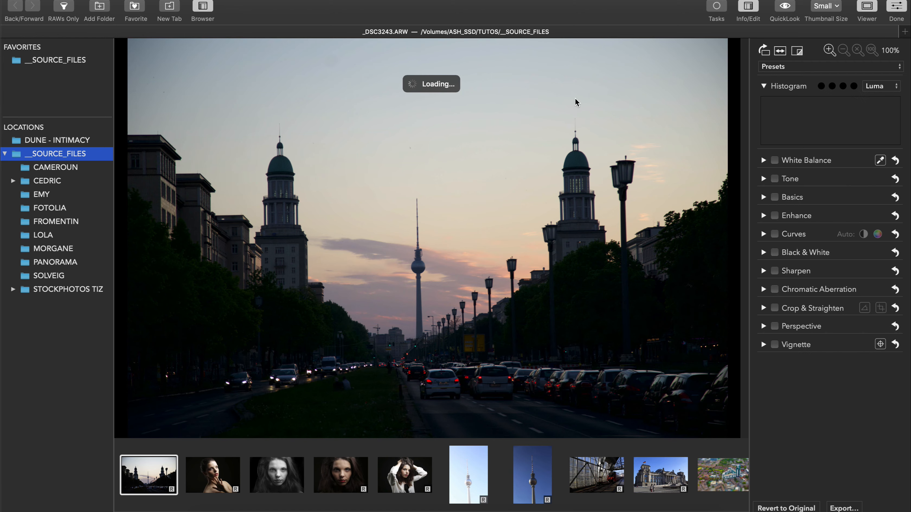
Zoom into the photo, inspect it at 100%, and fit the whole image back in the viewer
left_click(829, 52)
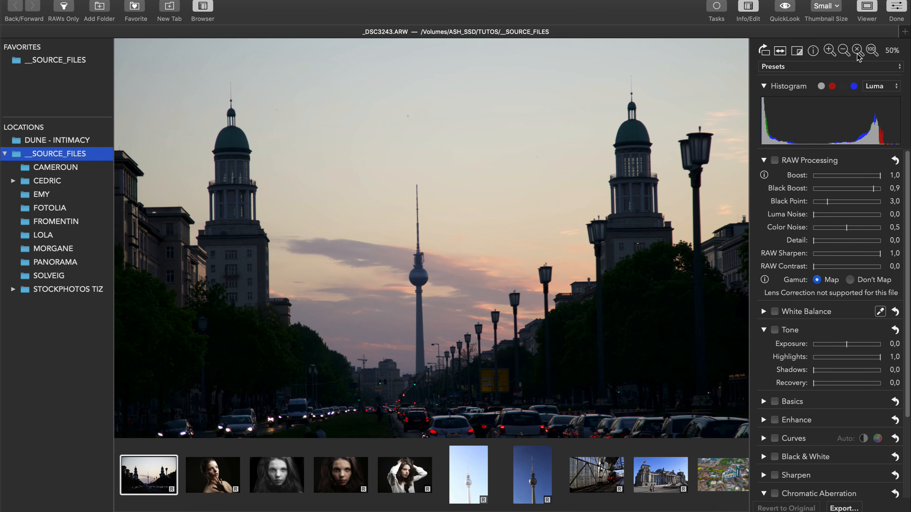
left_click(871, 51)
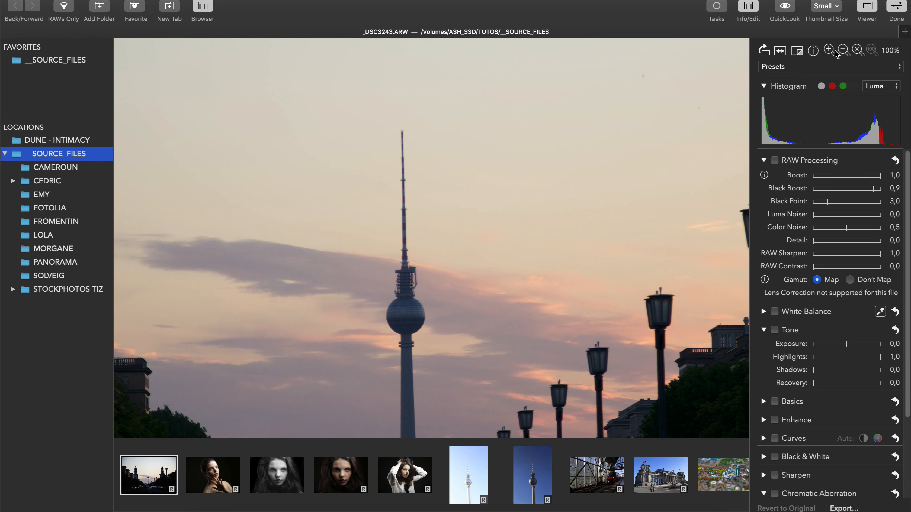
left_click(858, 51)
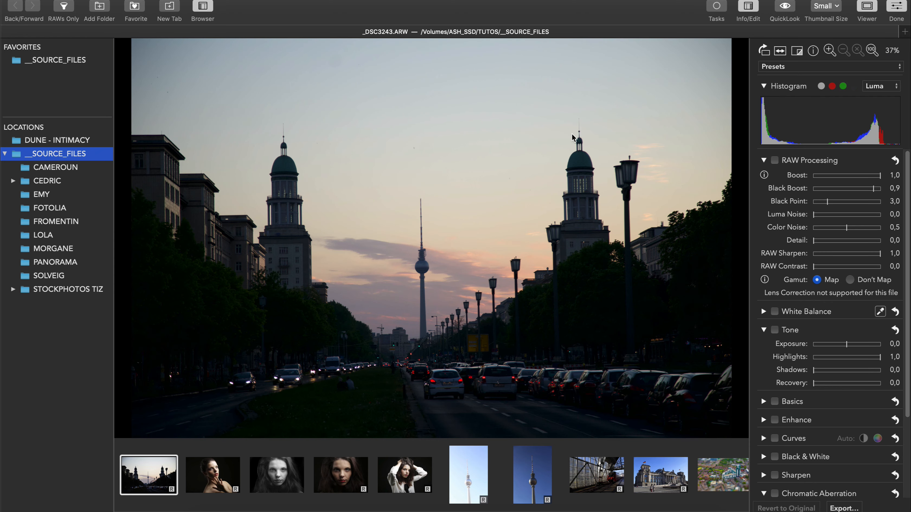
Look over the RAW Processing and White Balance controls, and collapse both sections along with Tone
left_click(763, 160)
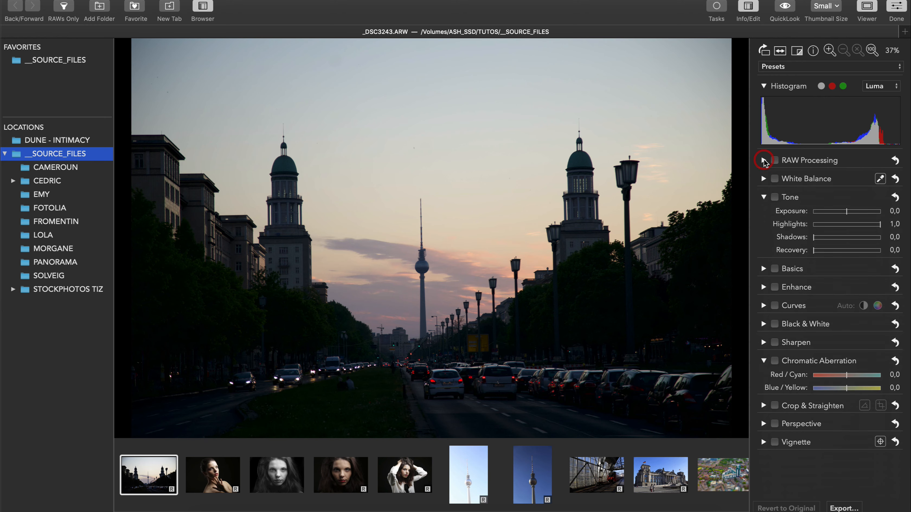
left_click(763, 195)
left_click(763, 161)
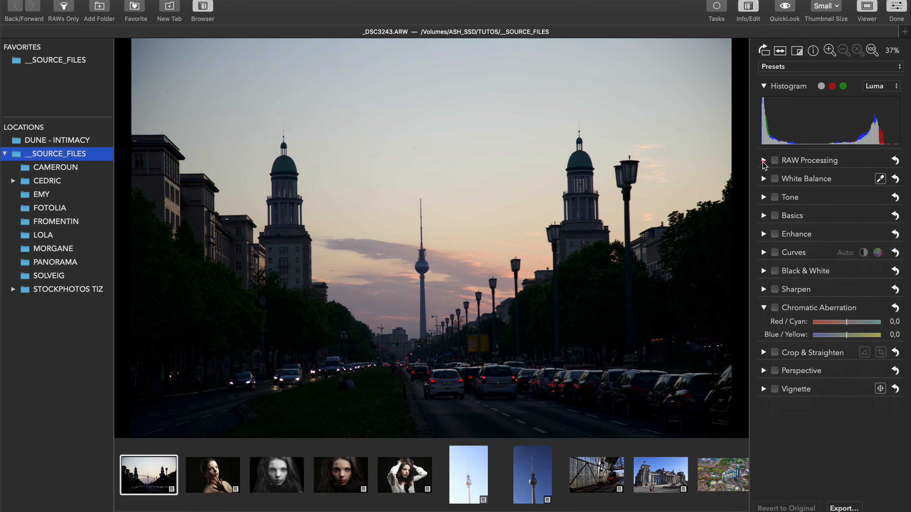
left_click(763, 160)
left_click(763, 179)
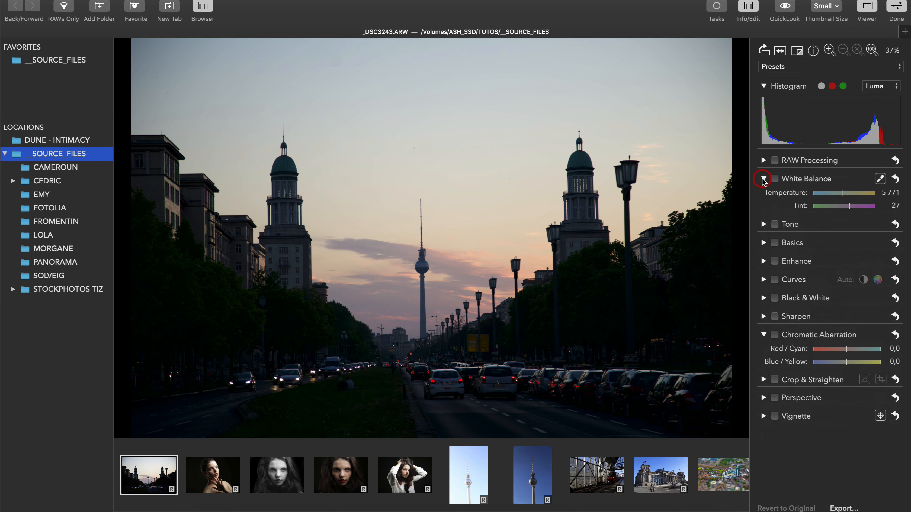
left_click(763, 179)
Expand the Tone and Basics adjustments to examine their sliders, and collapse both sections again
left_click(763, 197)
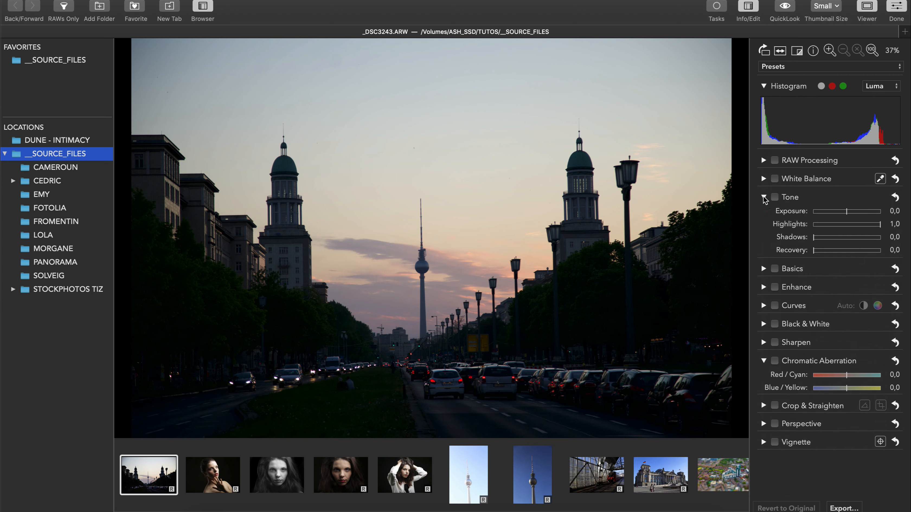
left_click(763, 197)
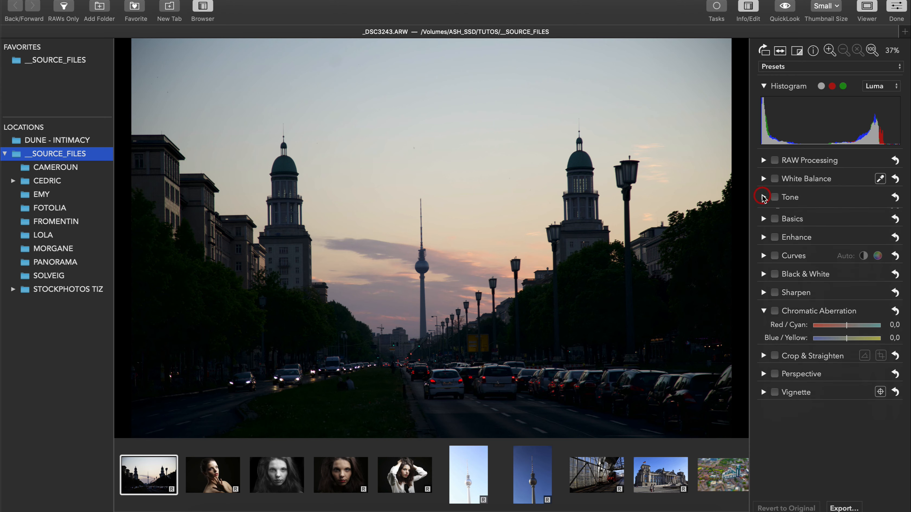
left_click(763, 215)
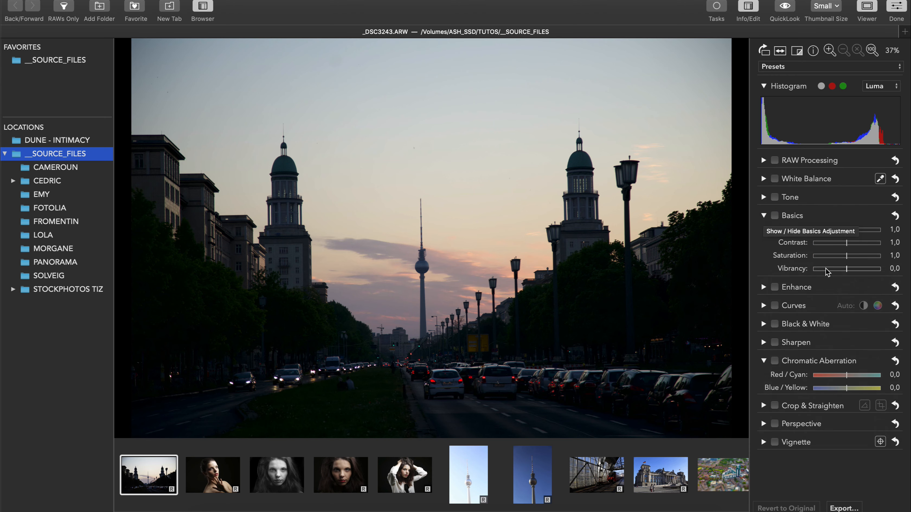
left_click(764, 197)
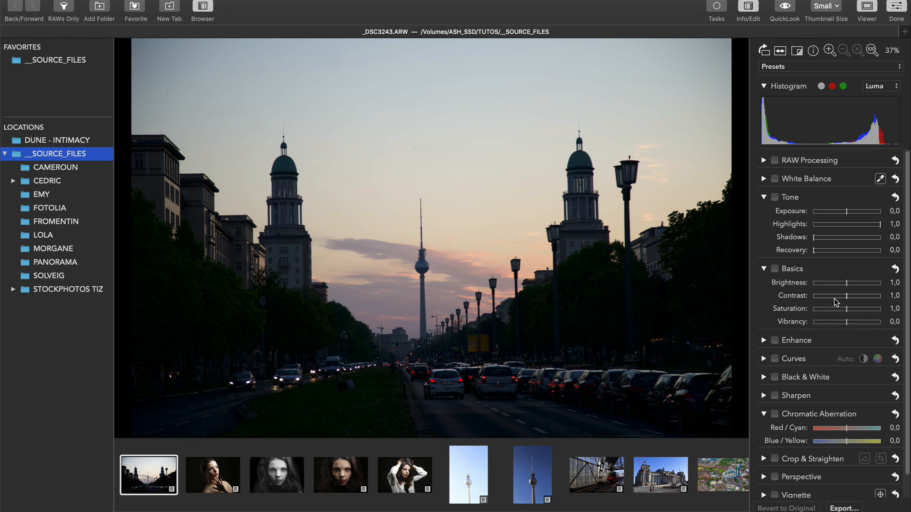
left_click(764, 269)
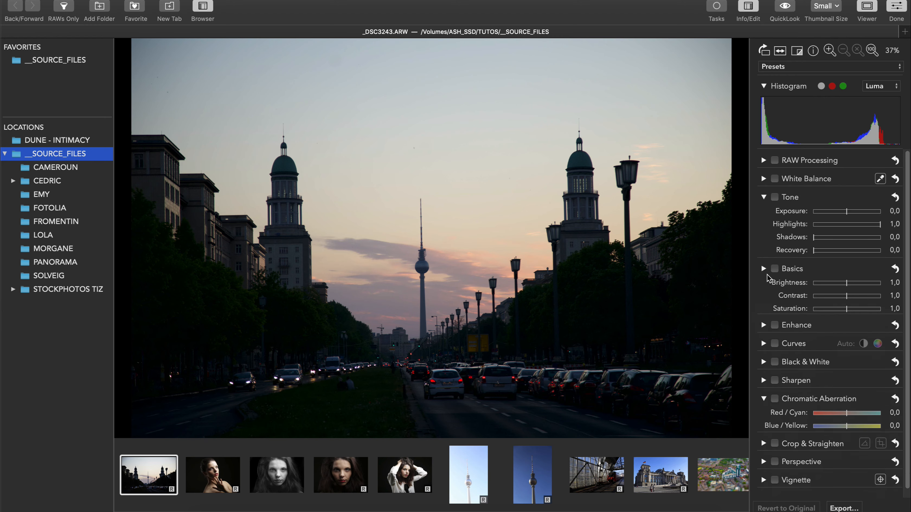
left_click(764, 196)
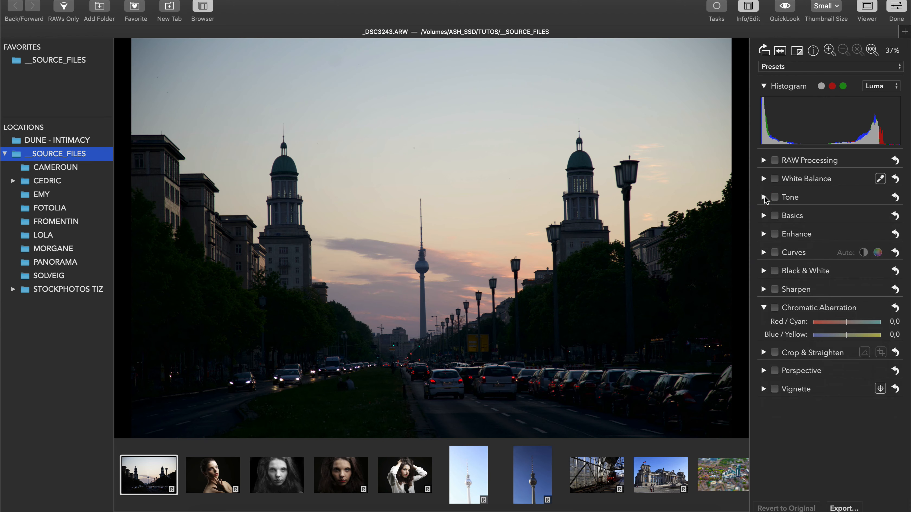
Expand and collapse the Enhance and Curves adjustments to view their controls
left_click(764, 234)
left_click(763, 234)
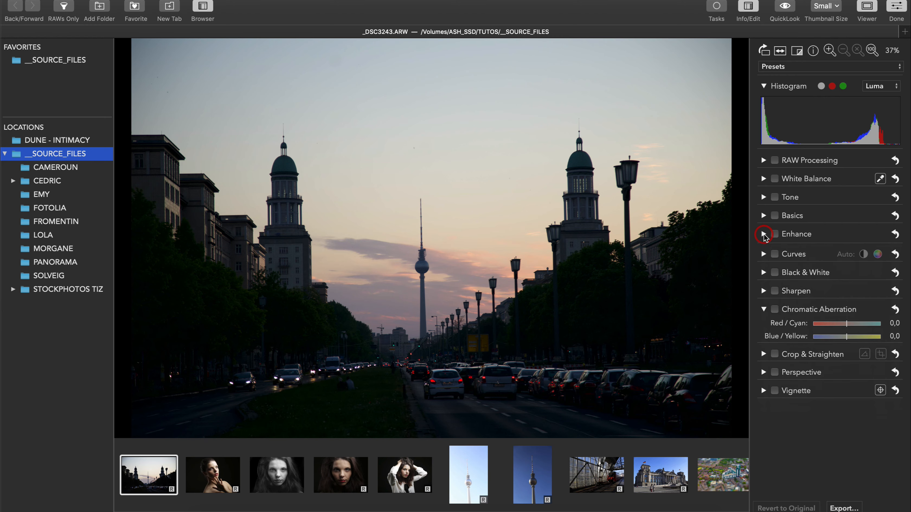
left_click(764, 253)
left_click(763, 253)
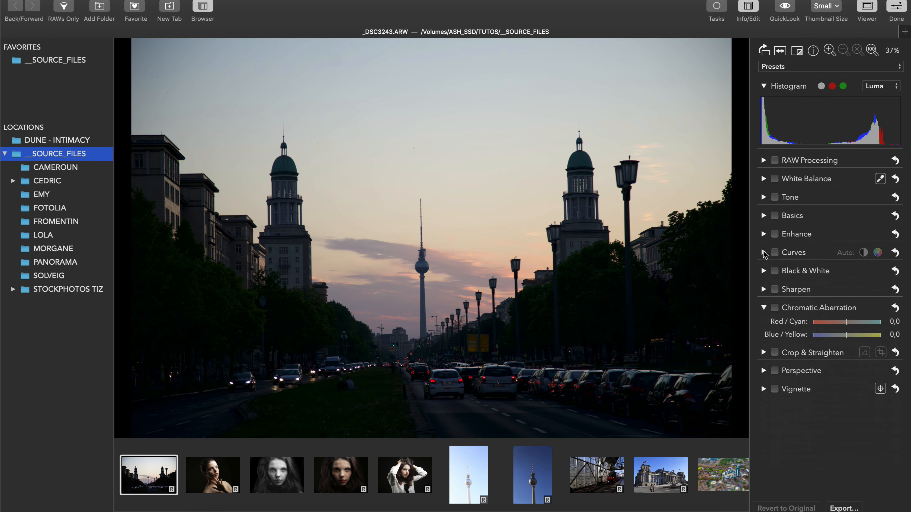
Try the Black & White conversion on the photo, switch it off and collapse its section
left_click(763, 271)
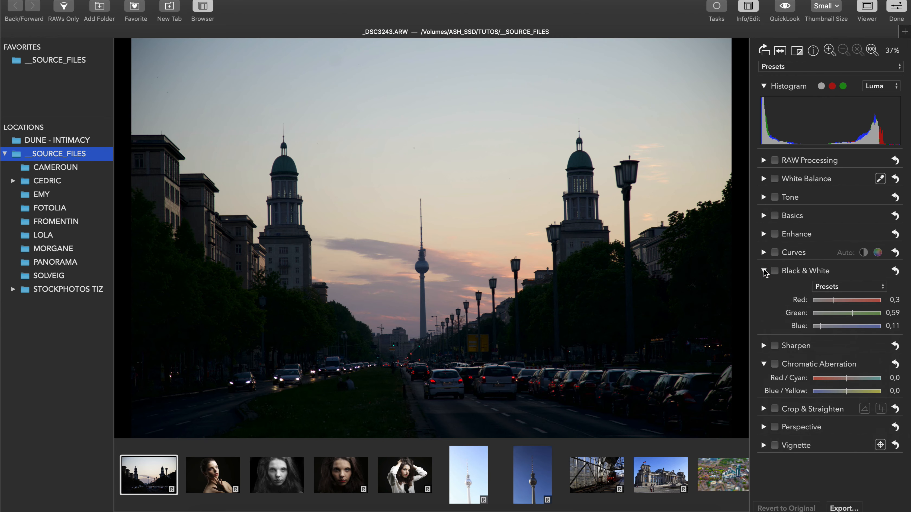
left_click(774, 271)
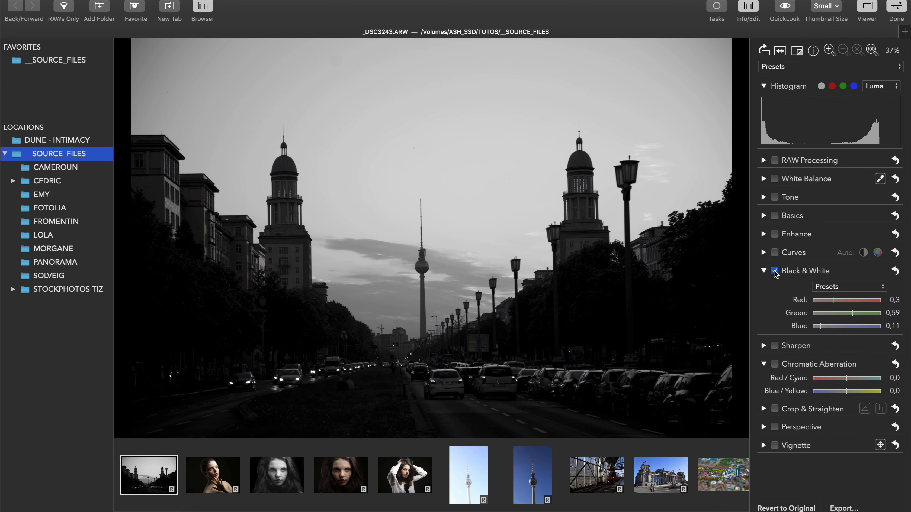
left_click(774, 272)
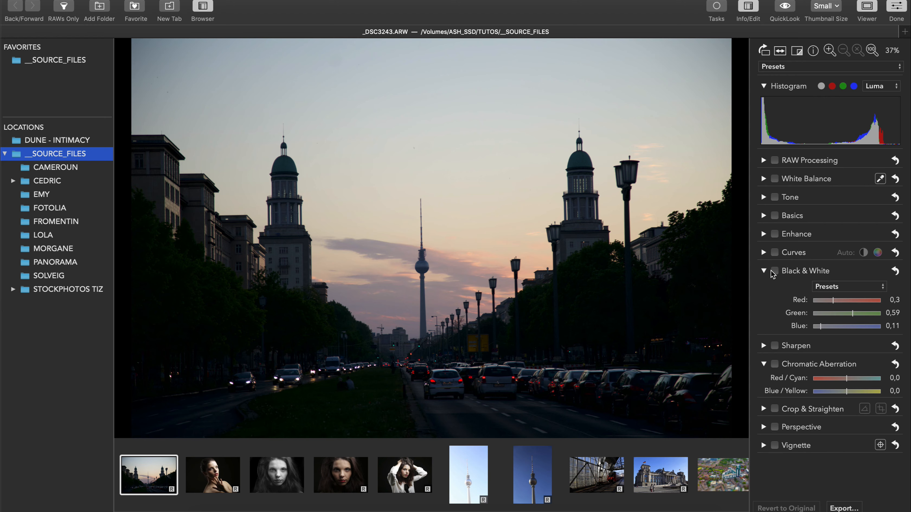
left_click(764, 271)
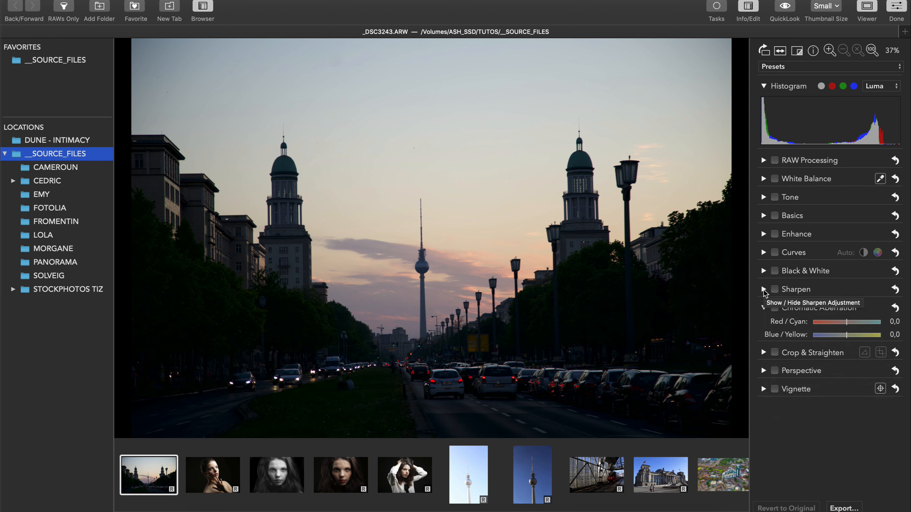
Collapse Chromatic Aberration, and view the Perspective and Vignette controls before collapsing those sections too
left_click(764, 308)
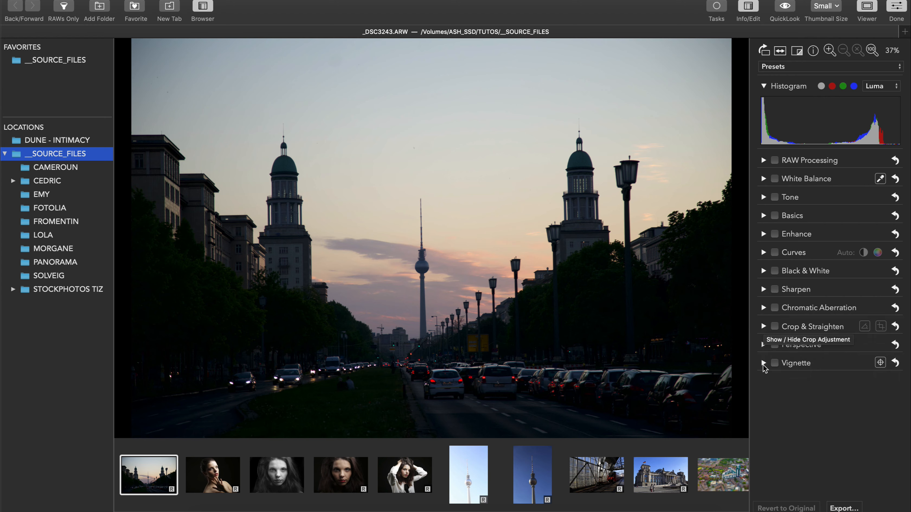
left_click(763, 345)
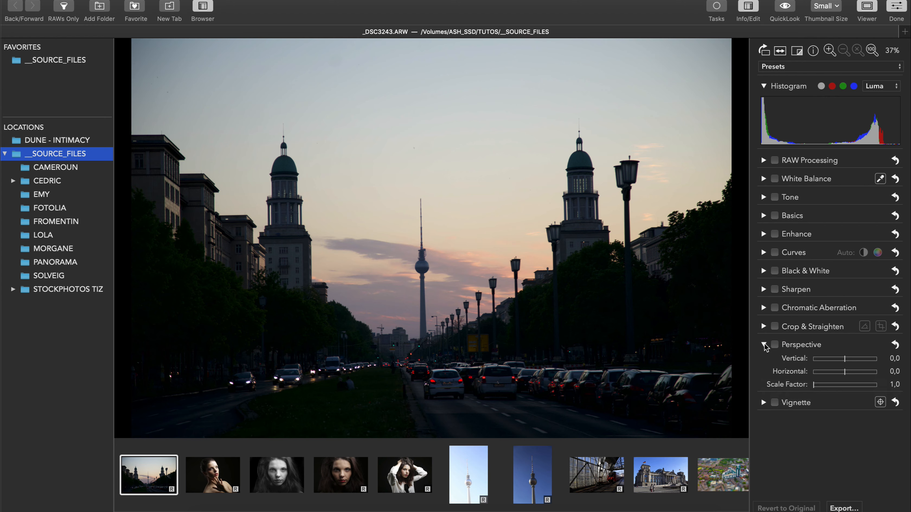
left_click(764, 345)
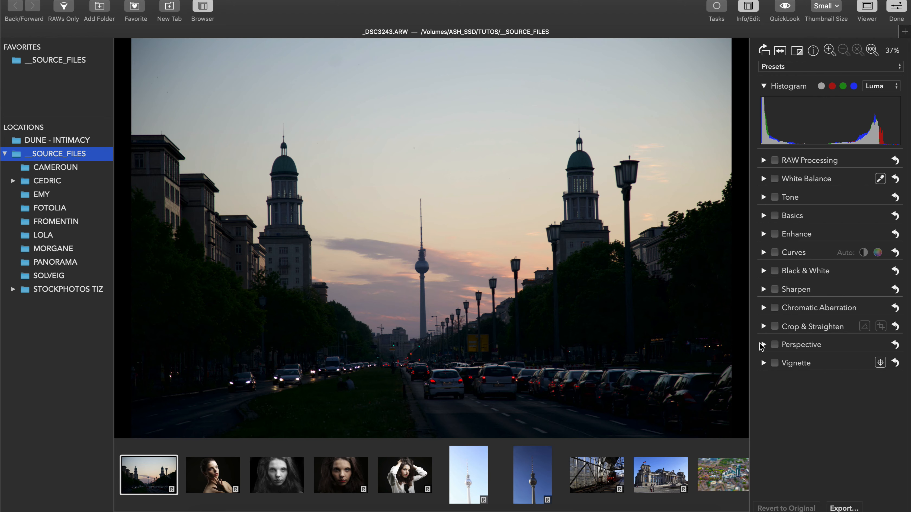
left_click(763, 364)
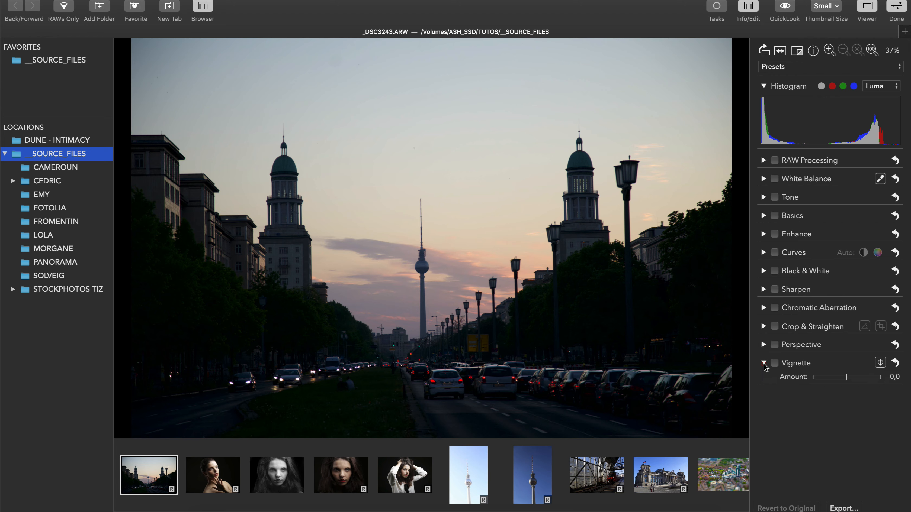
left_click(763, 364)
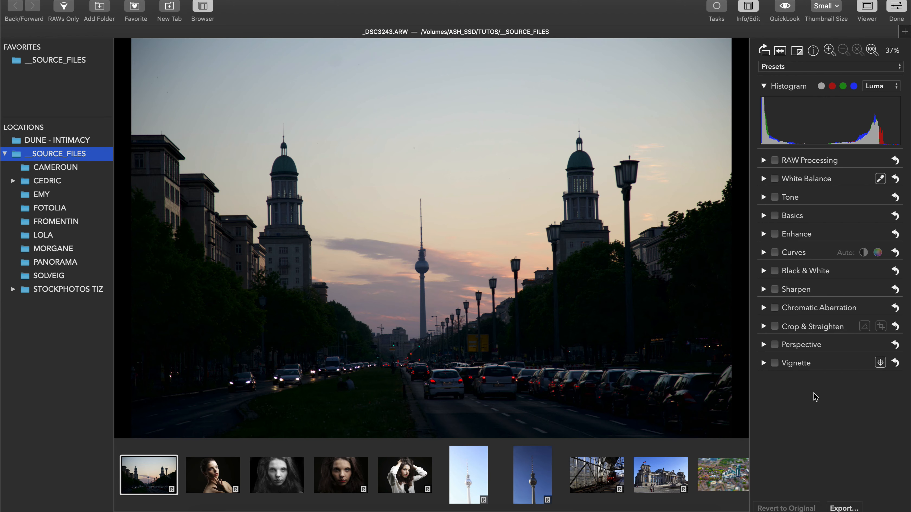
Enable RAW Processing for the street photo and set its Black Point to -1,6
left_click(763, 160)
left_click(775, 161)
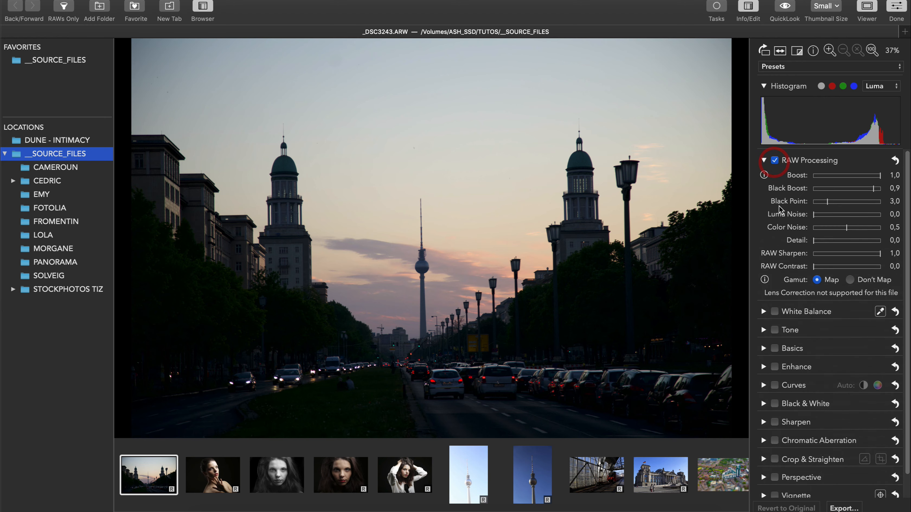
left_click_drag(827, 204, 815, 204)
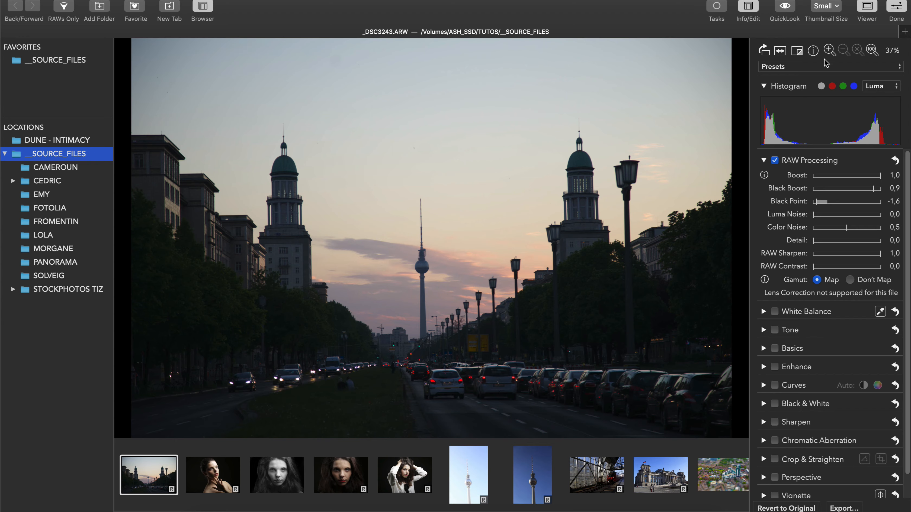
Set RAW Processing's Luma Noise to 0,17 and Color Noise to 0,74, checking the dark trees at 400%, and collapse the section
left_click(830, 53)
left_click(830, 53)
left_click(831, 53)
left_click_drag(659, 300, 328, 136)
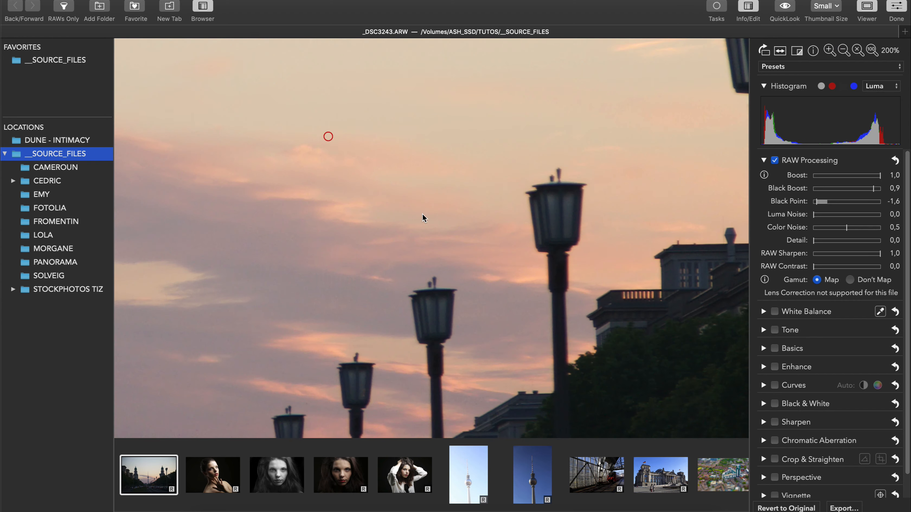
left_click_drag(520, 292, 213, 116)
left_click_drag(499, 238, 241, 155)
left_click(831, 51)
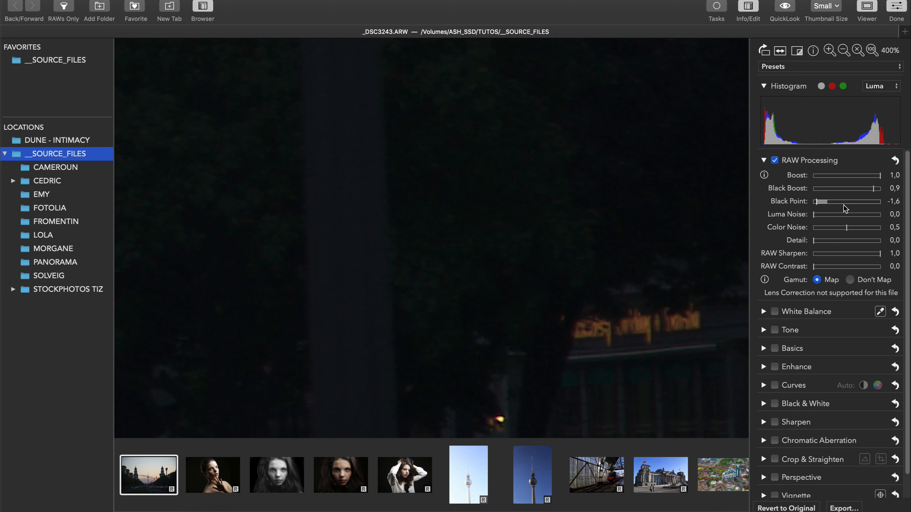
left_click(824, 214)
left_click(862, 227)
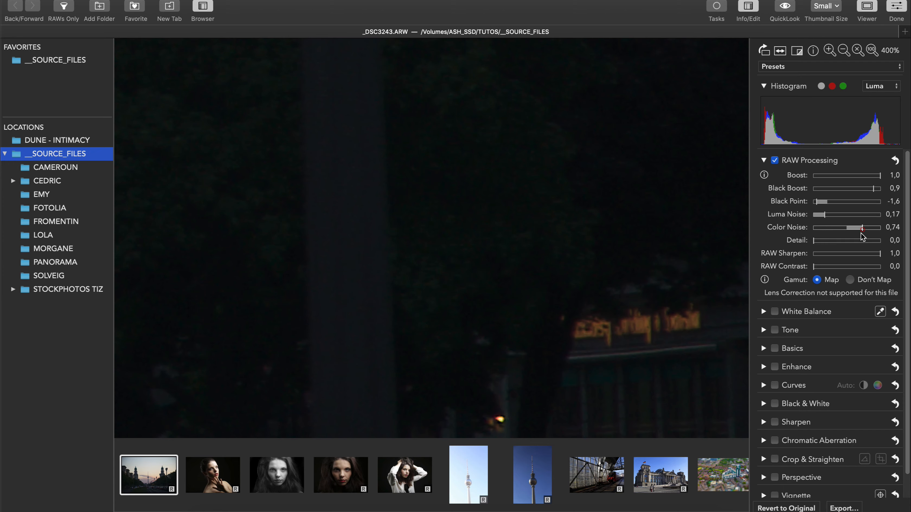
left_click_drag(346, 179, 397, 170)
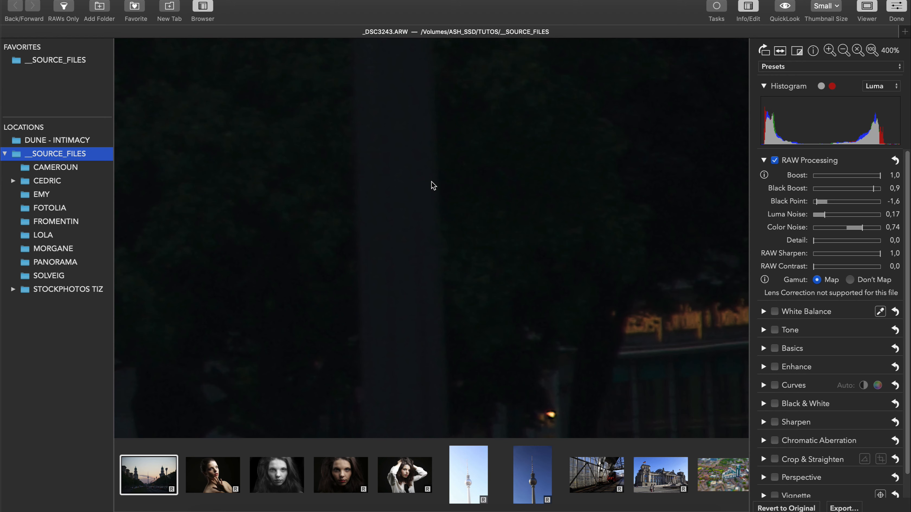
left_click(764, 160)
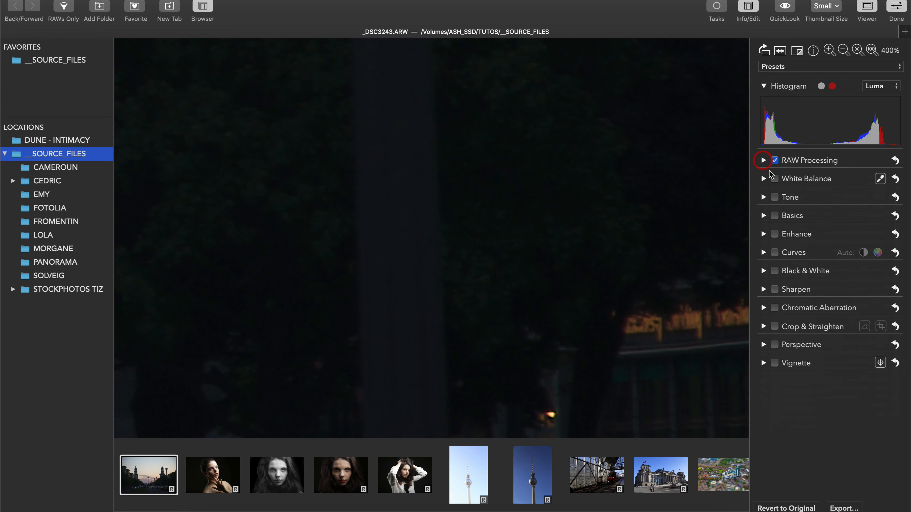
Set the photo's Tone adjustments to Exposure 0,41, Highlights 0,93, Shadows 0,15 and Recovery 0,63
left_click(858, 51)
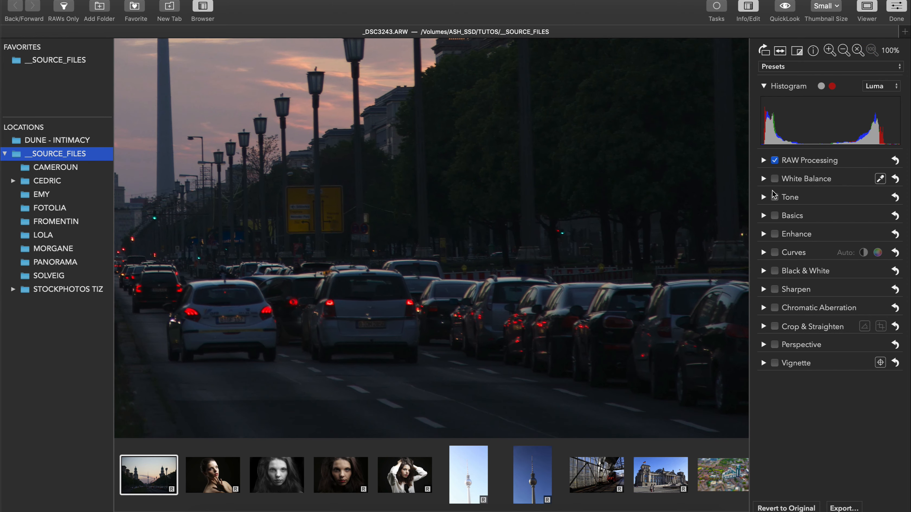
left_click(764, 197)
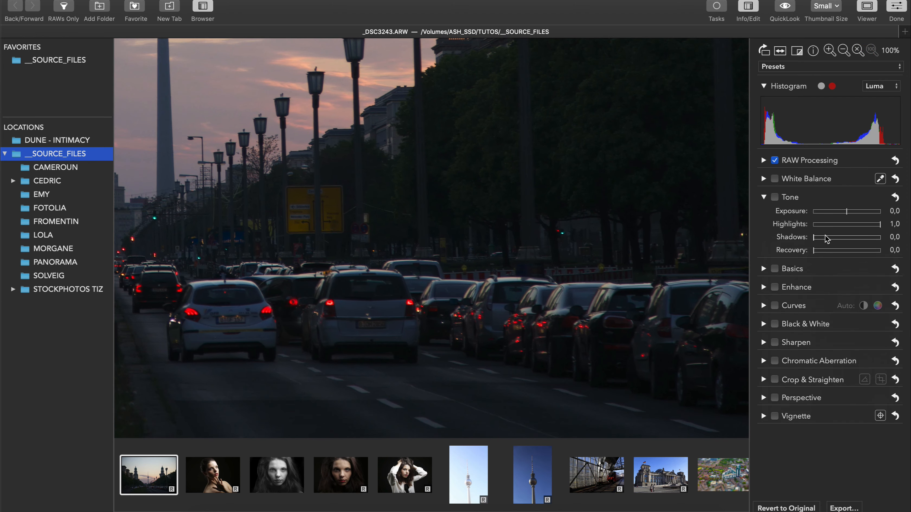
left_click_drag(827, 237, 832, 237)
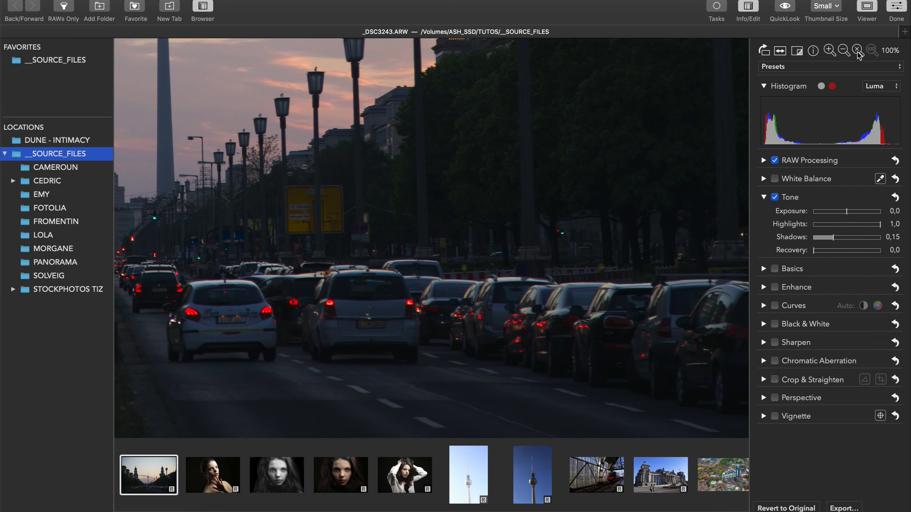
left_click(844, 51)
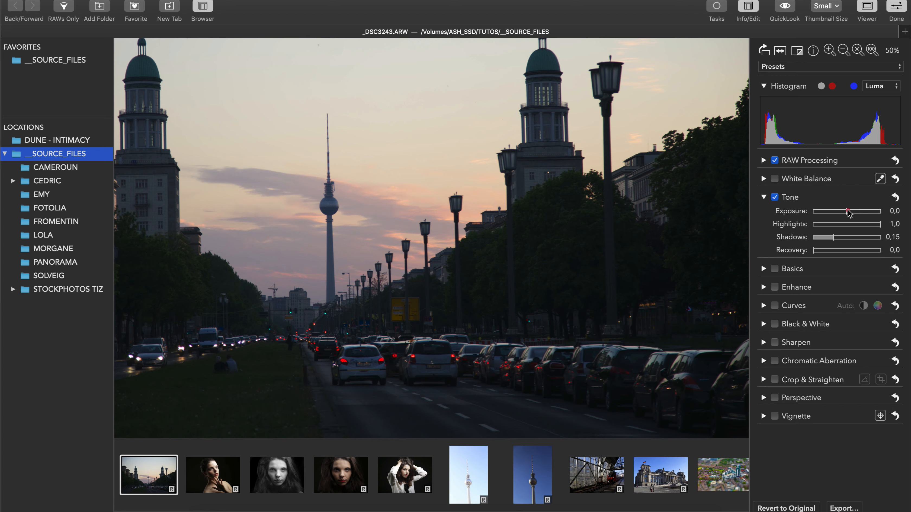
left_click_drag(847, 212, 871, 226)
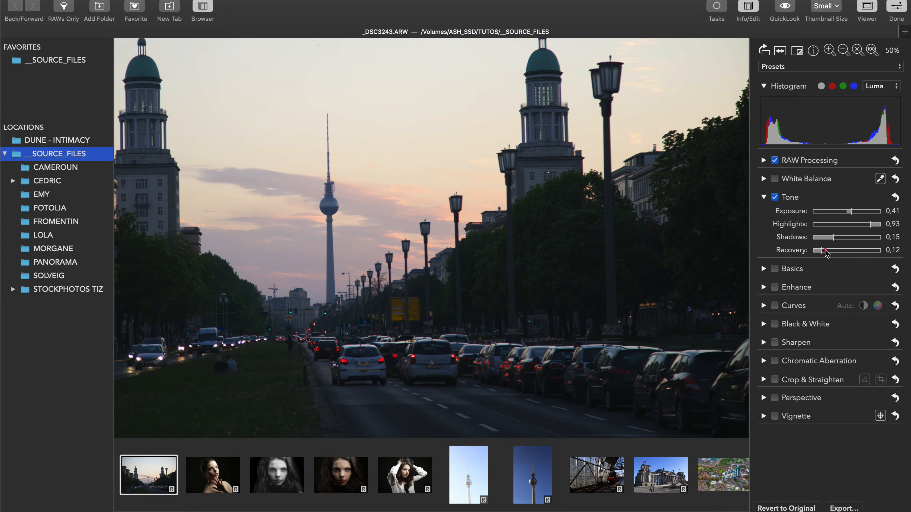
left_click_drag(814, 250, 856, 250)
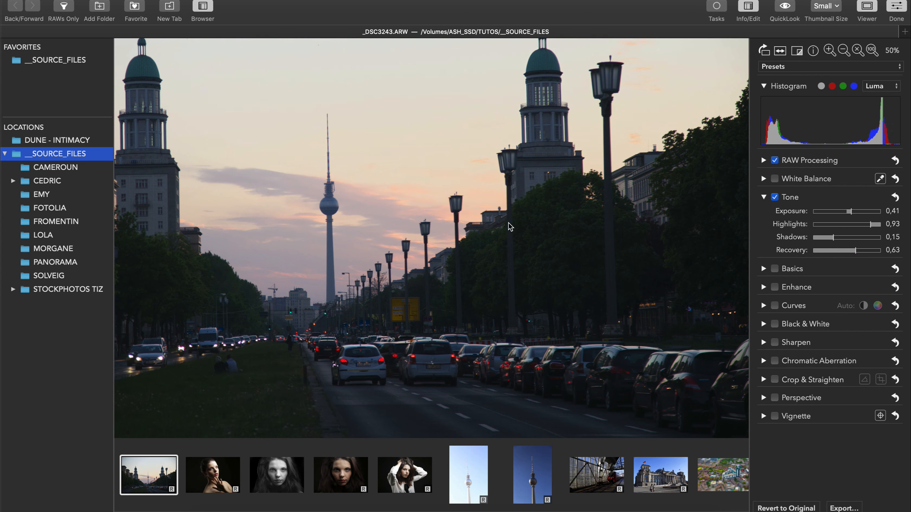
left_click(858, 51)
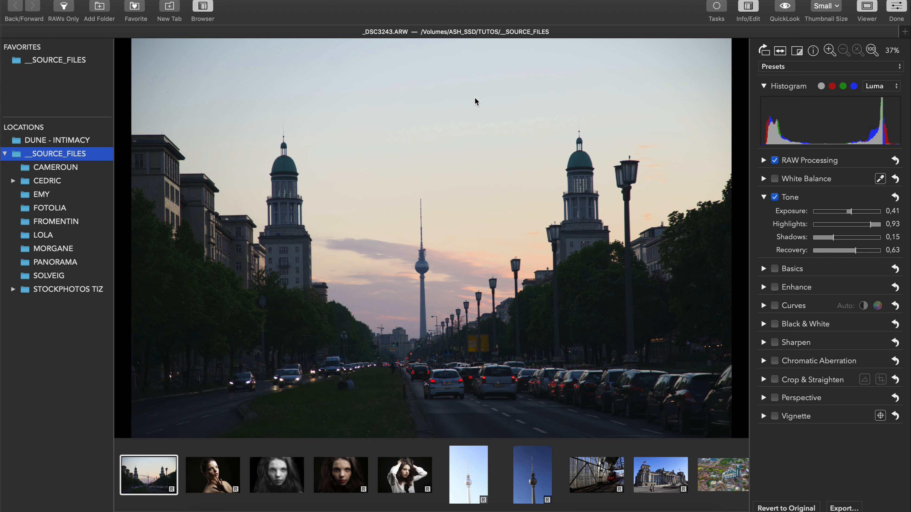
left_click(764, 305)
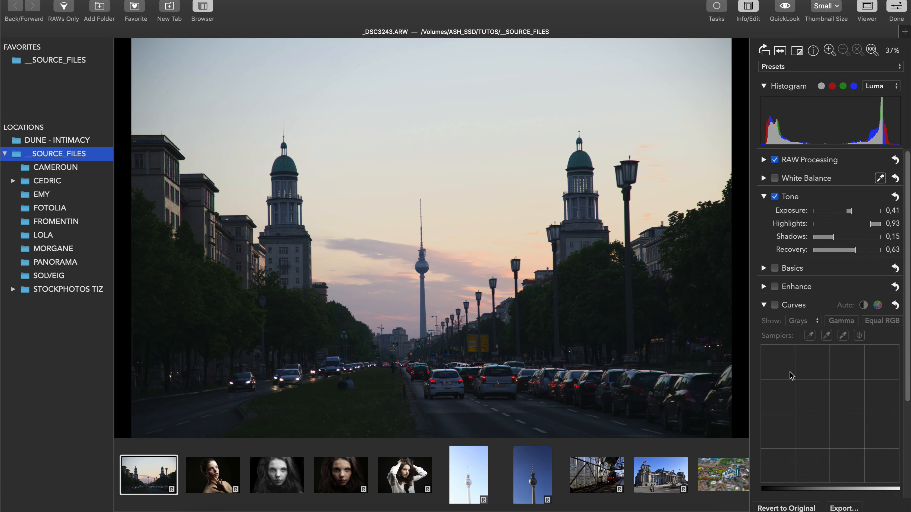
scroll(785, 305, "down", 4)
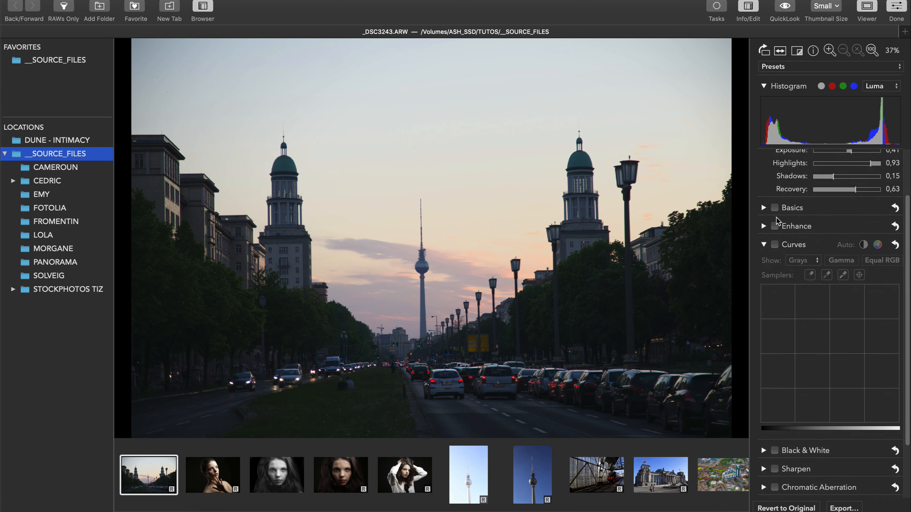
left_click(763, 244)
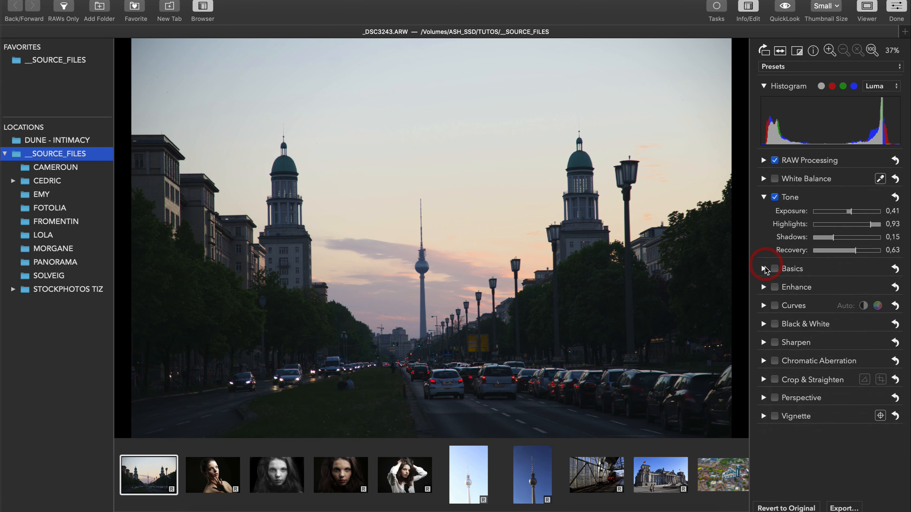
Enable the Basics adjustment for the street photo and set its Vibrancy to 0,41
left_click(764, 268)
left_click_drag(854, 322, 860, 326)
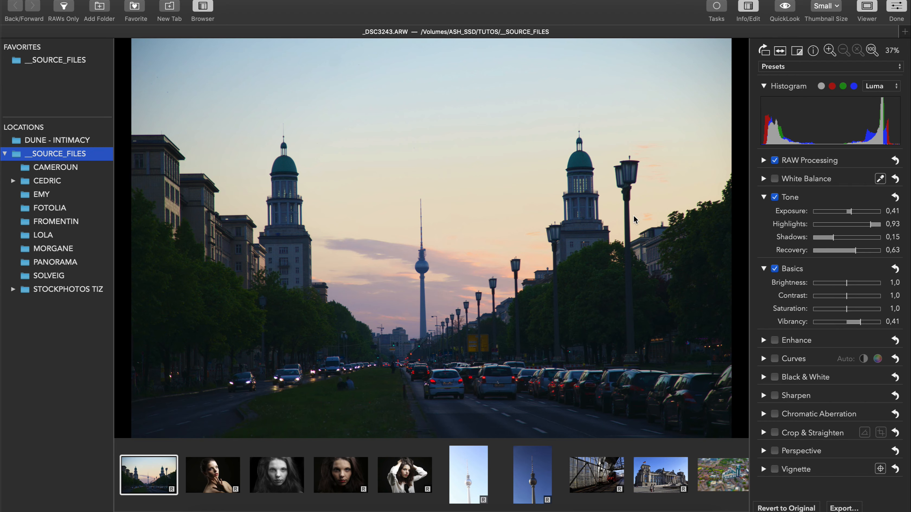
Enable Chromatic Aberration and set Red / Cyan to 0,23, judging the colour fringes on the tree edges at 300%
left_click(830, 51)
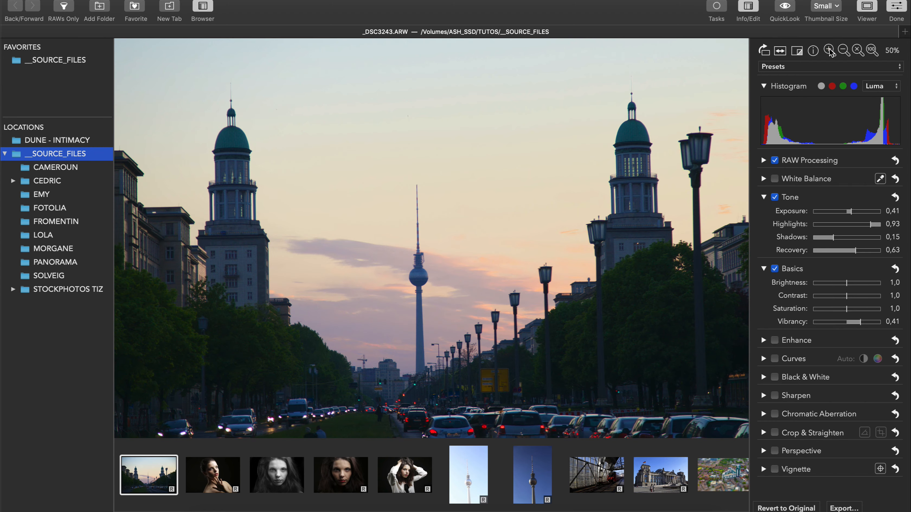
left_click(830, 50)
scroll(219, 214, "right", 10)
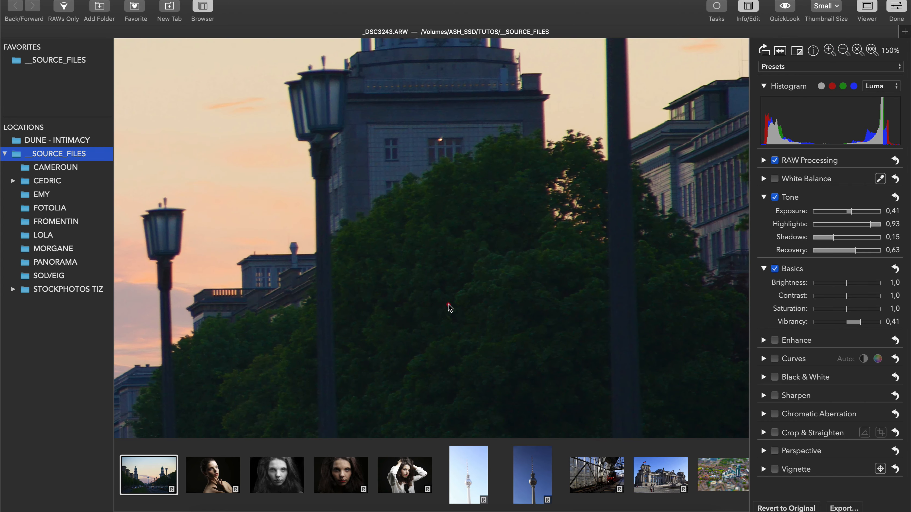
scroll(450, 307, "up", 10)
scroll(450, 307, "right", 10)
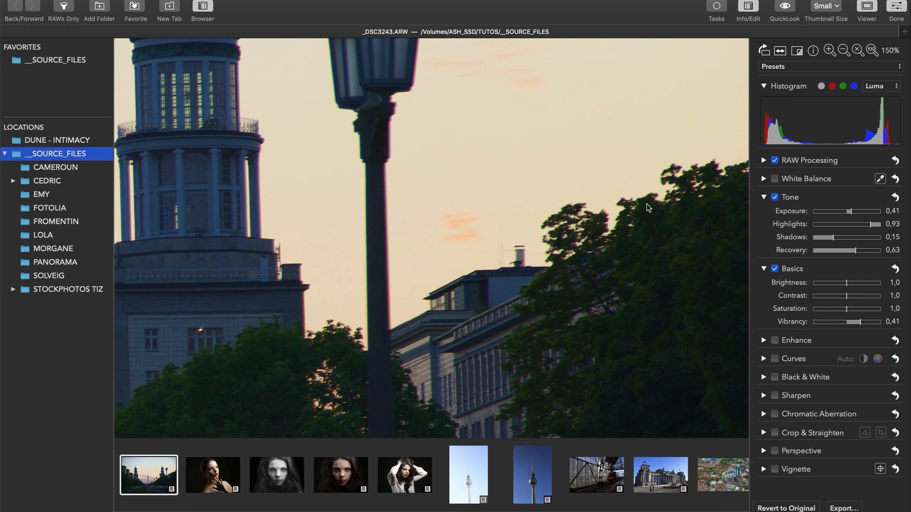
scroll(647, 204, "right", 3)
scroll(519, 193, "up", 5)
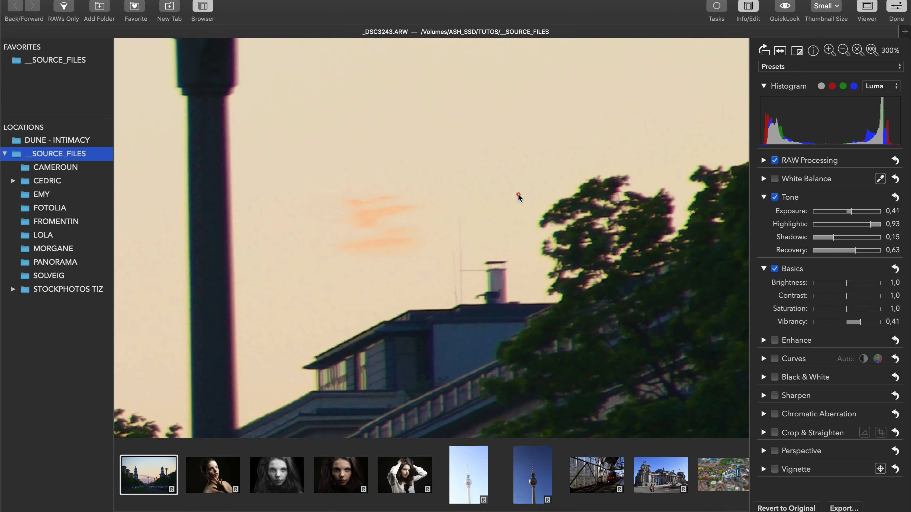
scroll(518, 193, "right", 5)
left_click(764, 414)
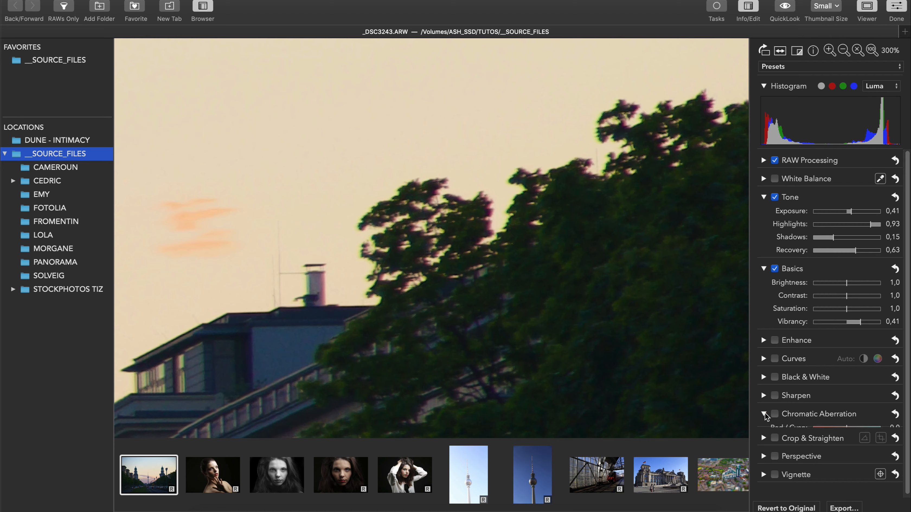
left_click(775, 415)
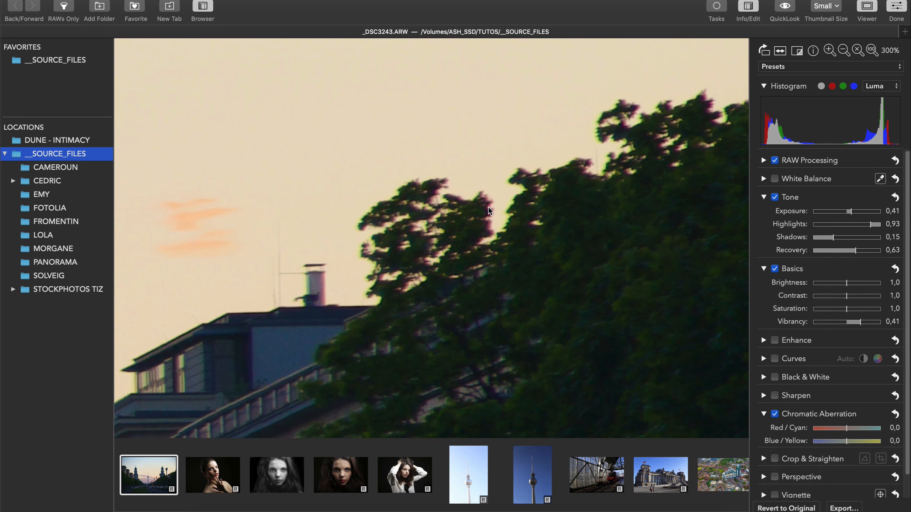
left_click_drag(846, 428, 849, 428)
Set Red / Cyan to 0,31 and Blue / Yellow to -1,24 for the lamp post's fringes, comparing with the correction off and on
scroll(421, 259, "left", 15)
left_click(590, 236)
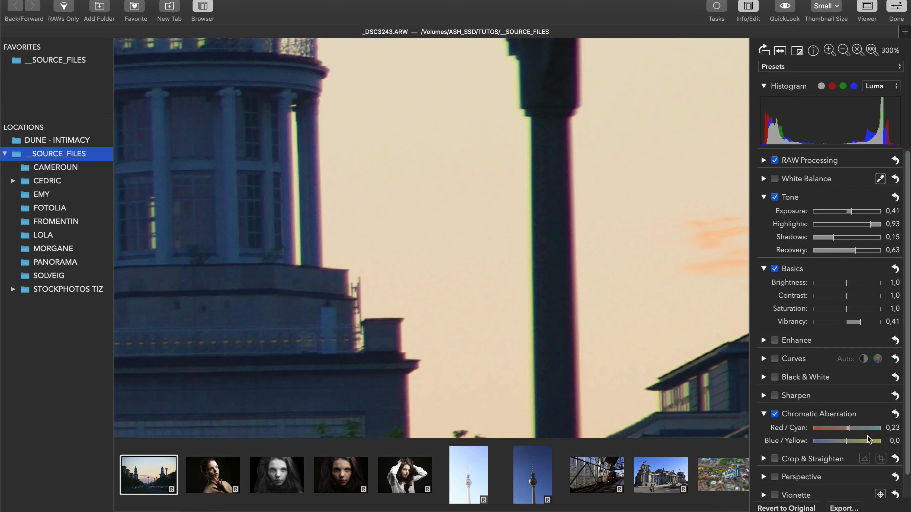
mouse_move(846, 443)
left_mouse_down()
mouse_move(833, 441)
mouse_move(844, 443)
mouse_move(852, 430)
mouse_move(835, 441)
left_mouse_up()
left_click(775, 415)
left_click(774, 414)
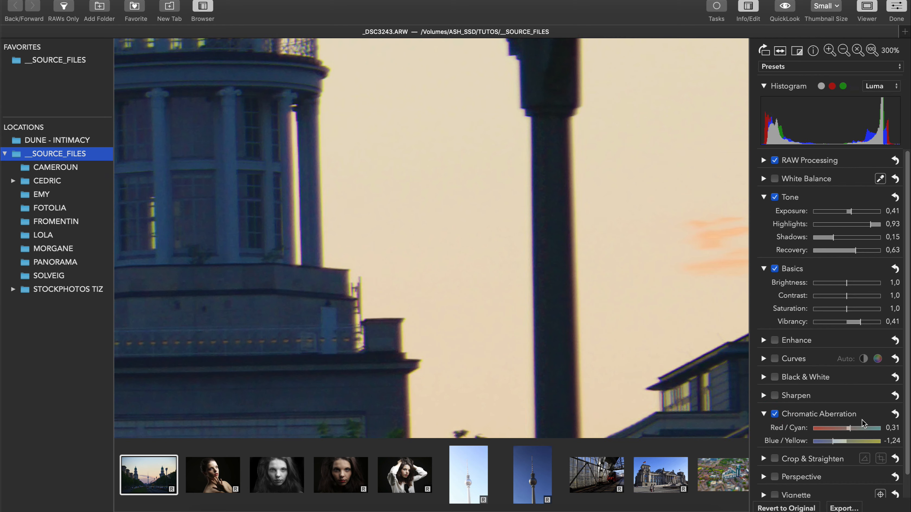
Set Blue / Yellow to -1,05, check the tower's edges at 300%, and fit the whole photo in the viewer
left_click_drag(831, 442, 834, 443)
left_click_drag(360, 132, 522, 305)
left_click_drag(389, 316, 575, 117)
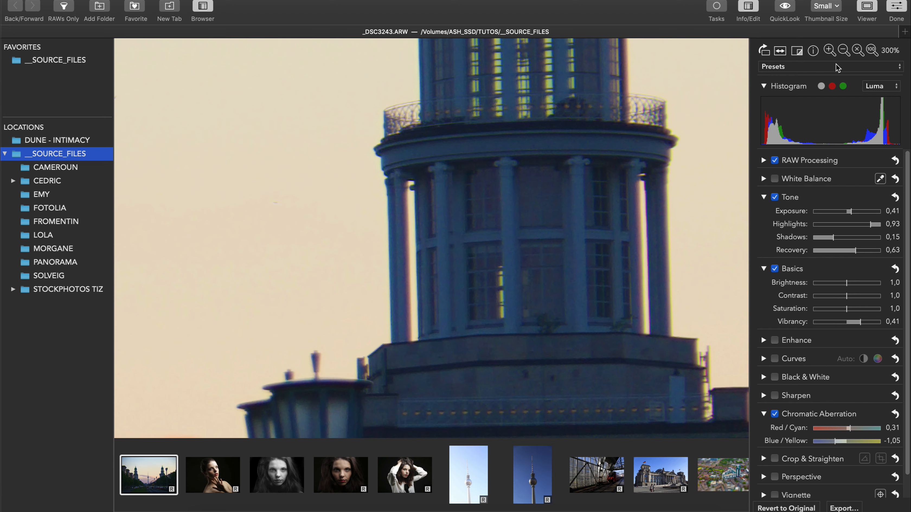
left_click(857, 51)
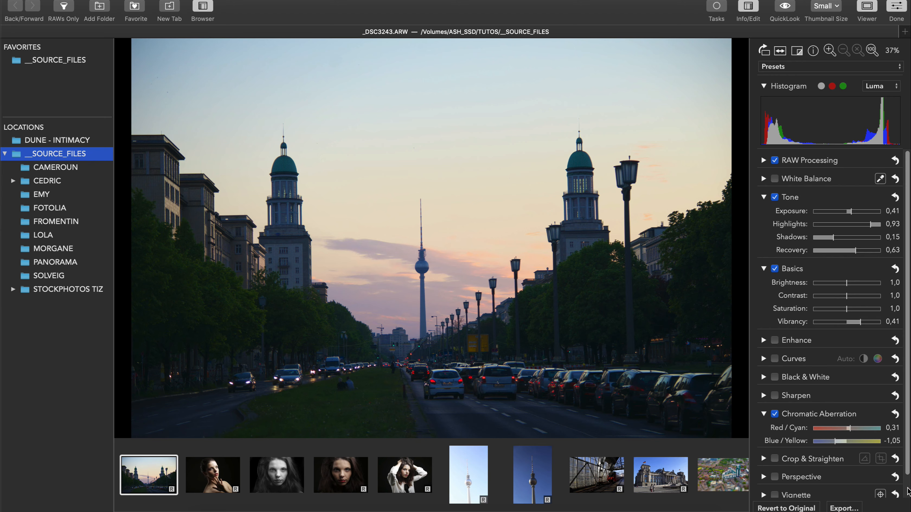
scroll(844, 476, "down", 2)
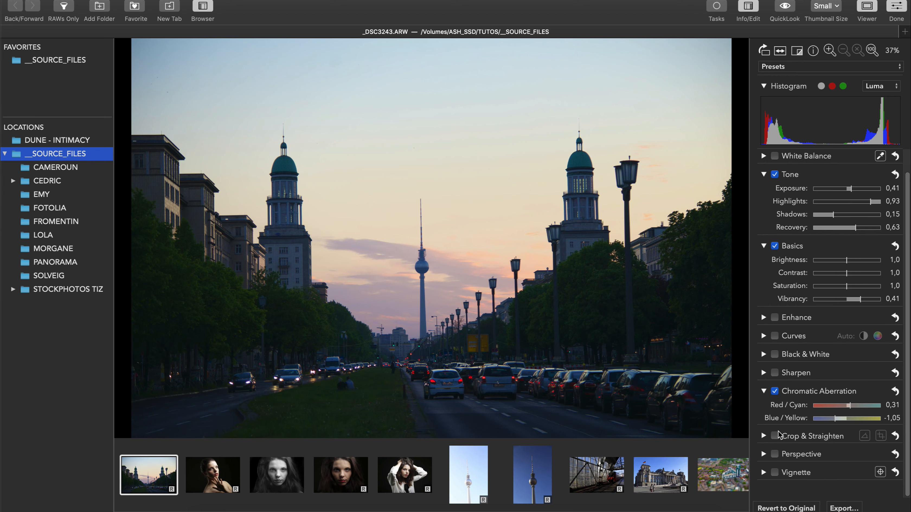